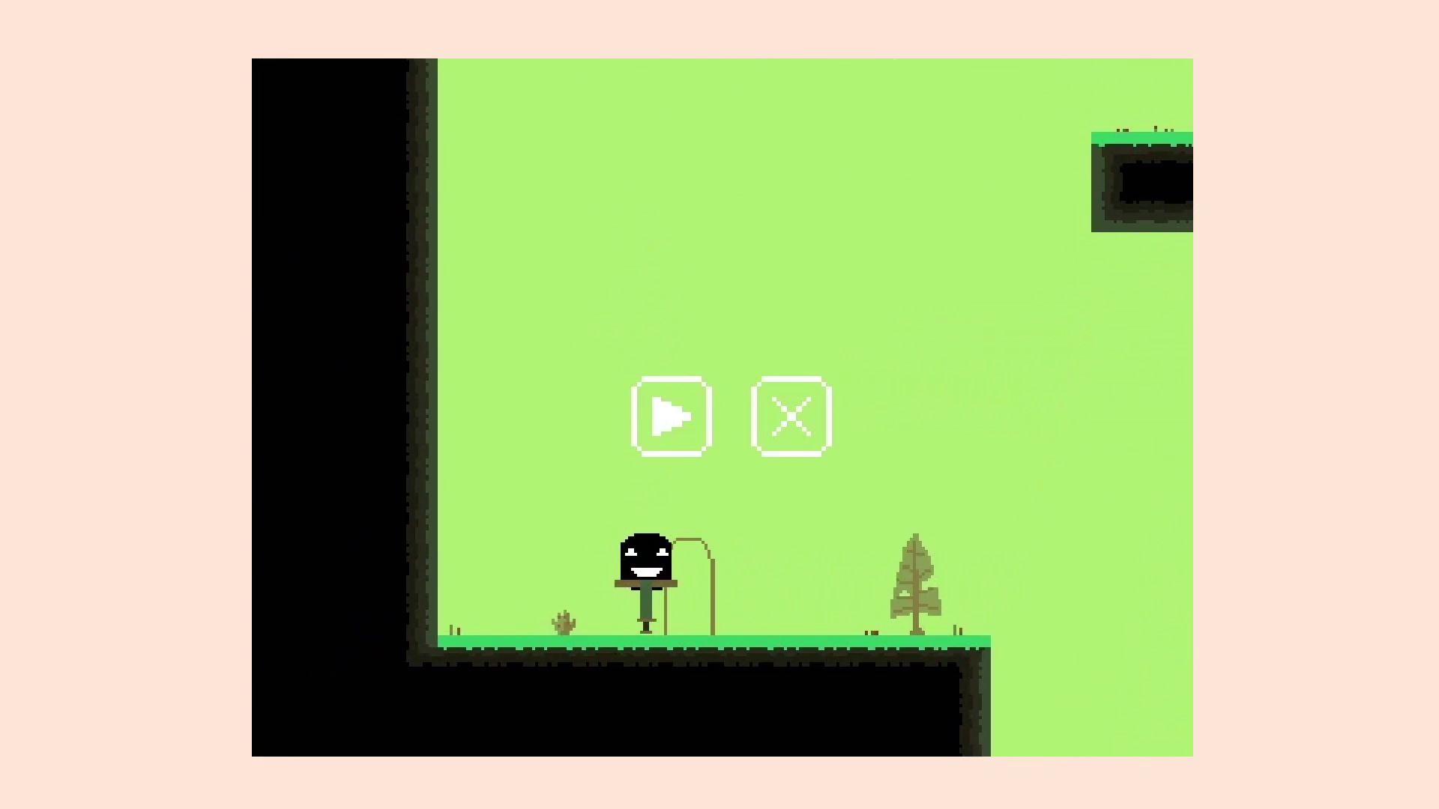
Go from the running game to the level selection screen and launch Level 2
left_click(670, 426)
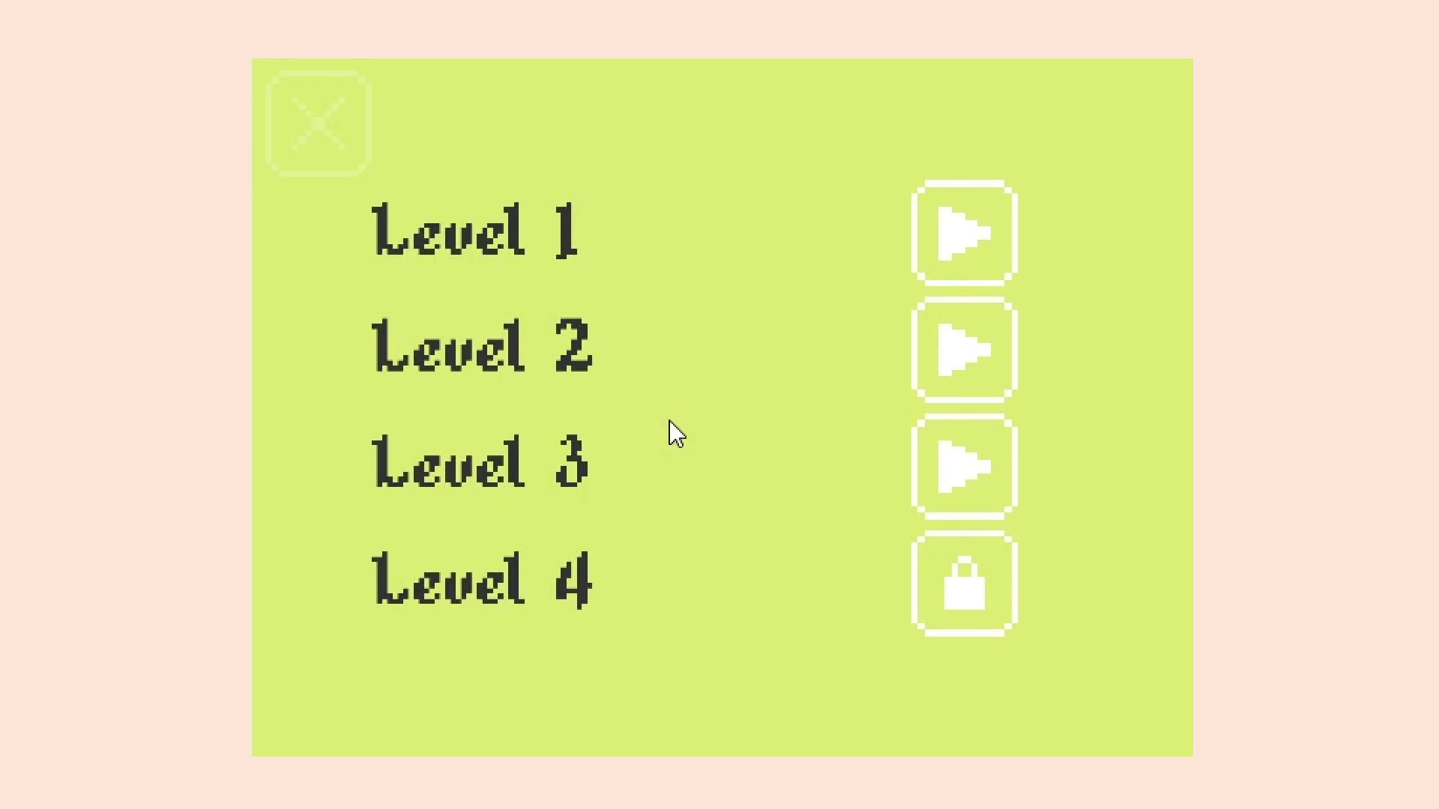
left_click(953, 351)
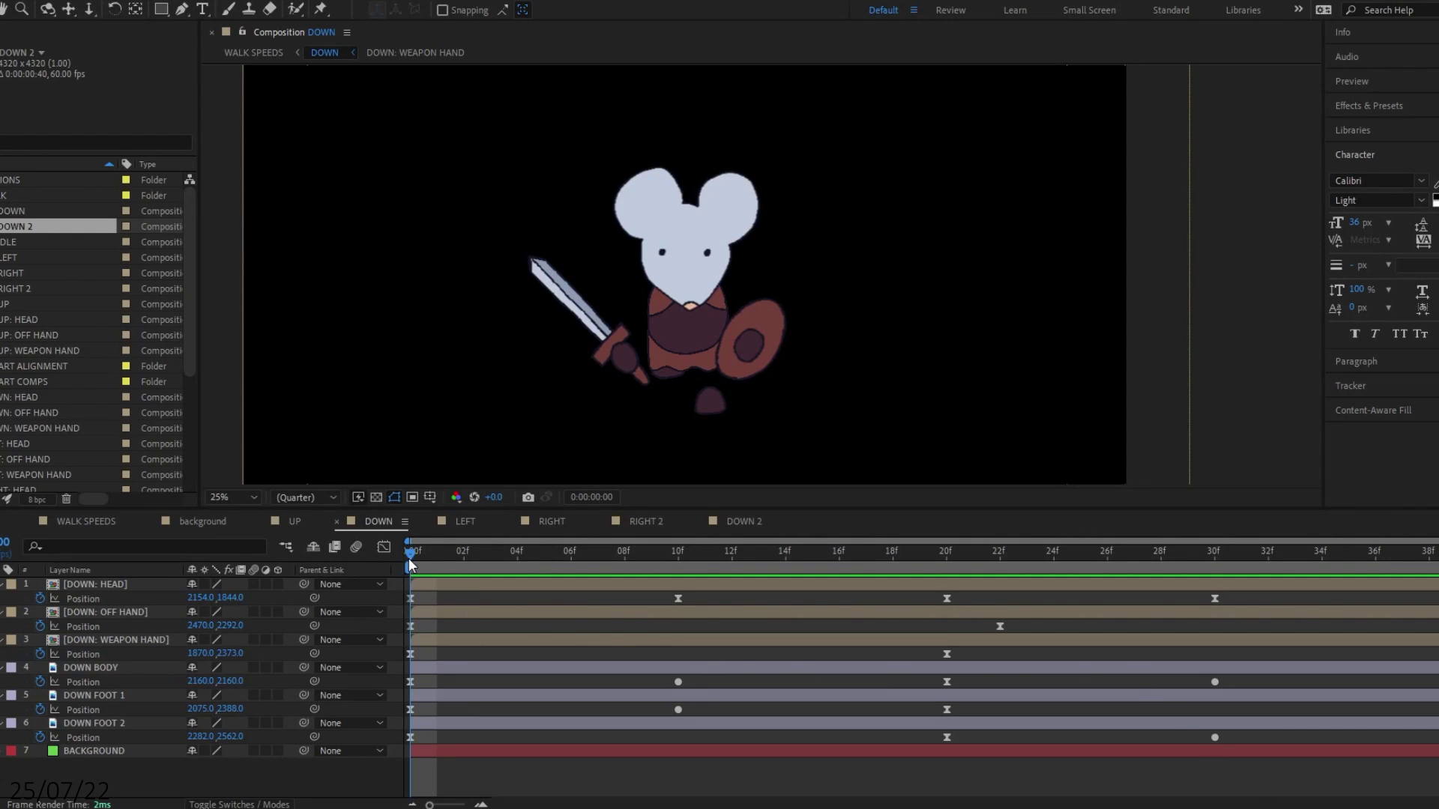
Scrub through the middle and end of the DOWN walk cycle, then switch to the LEFT composition
left_click_drag(556, 553, 876, 556)
left_click_drag(1103, 563, 1365, 564)
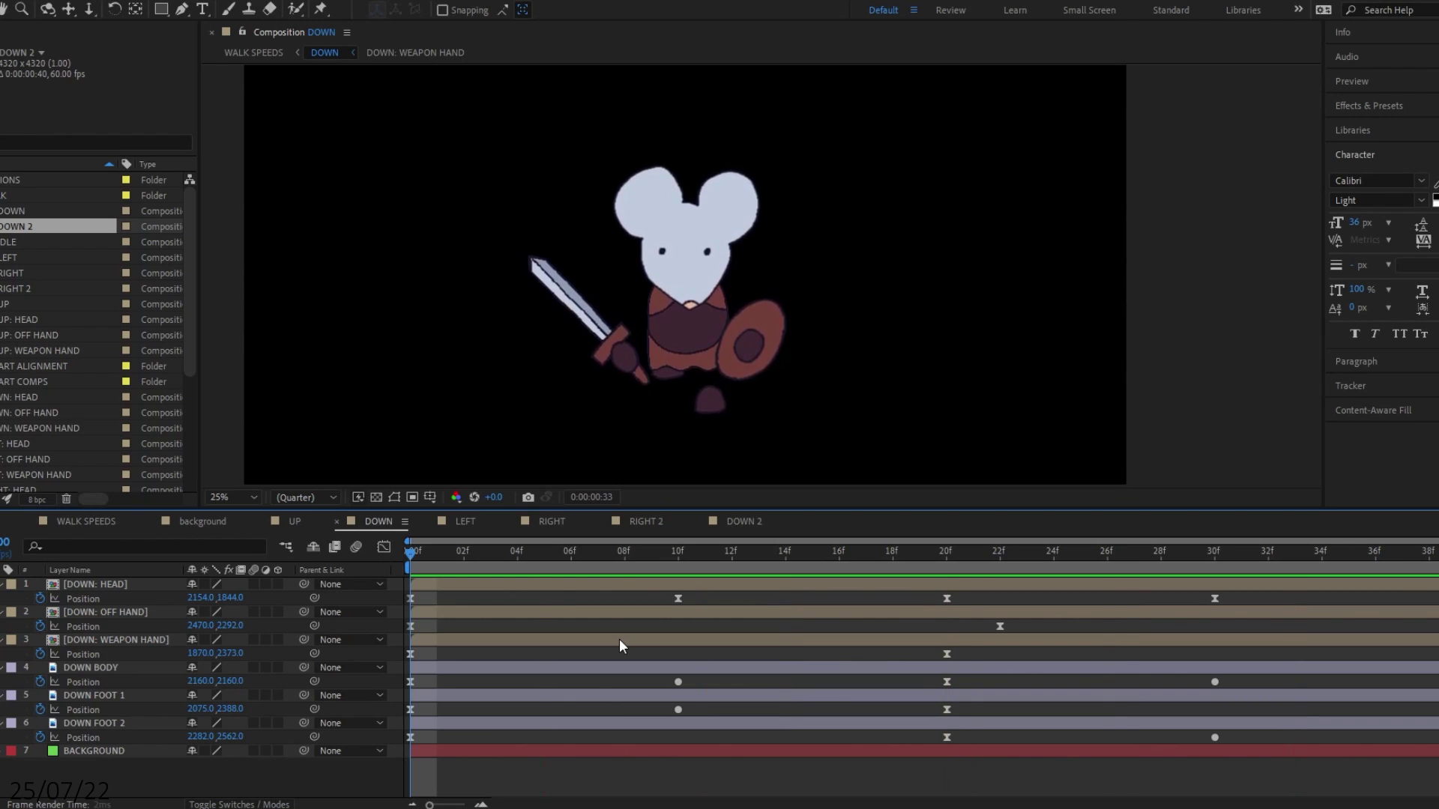
left_click(468, 523)
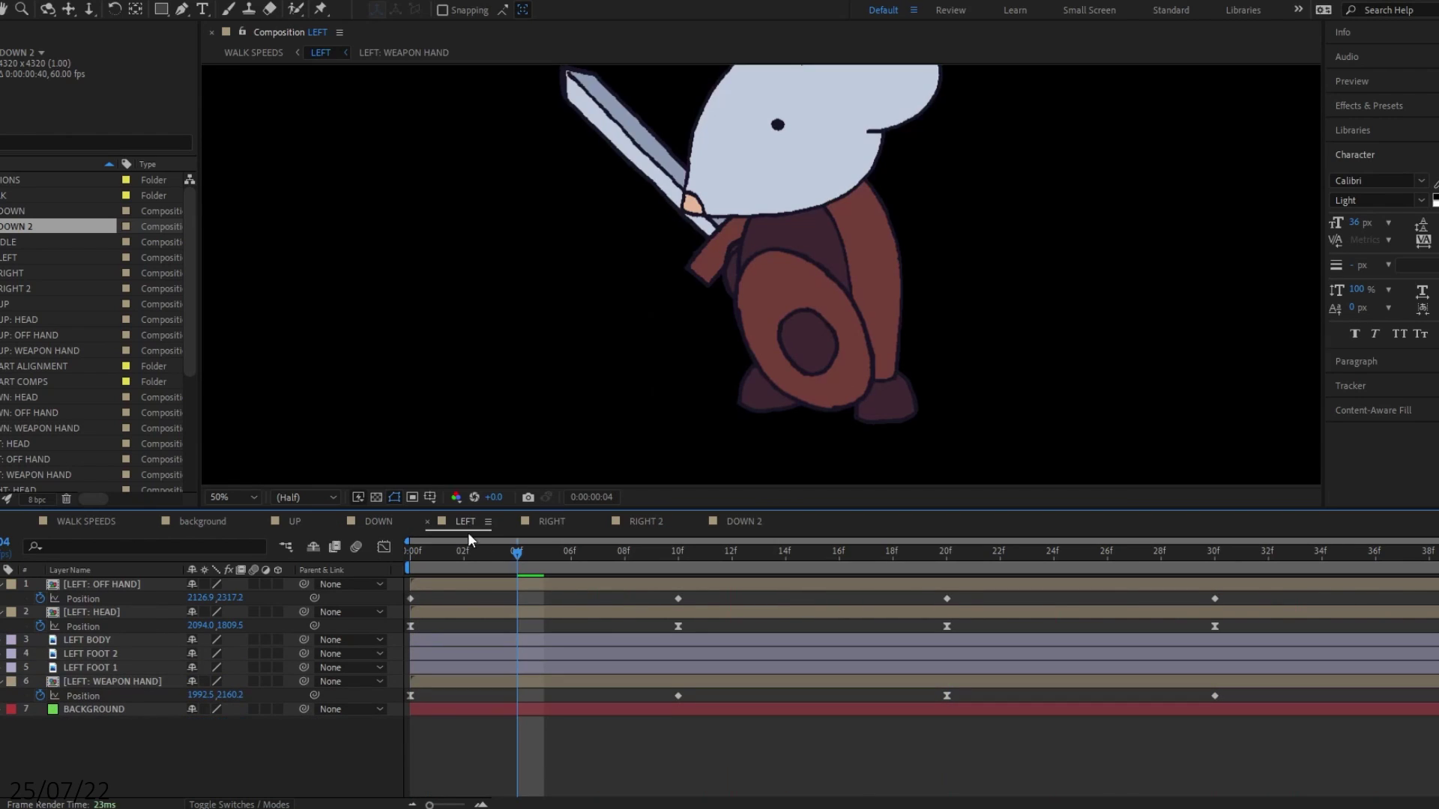
scroll(519, 445, "down", 2)
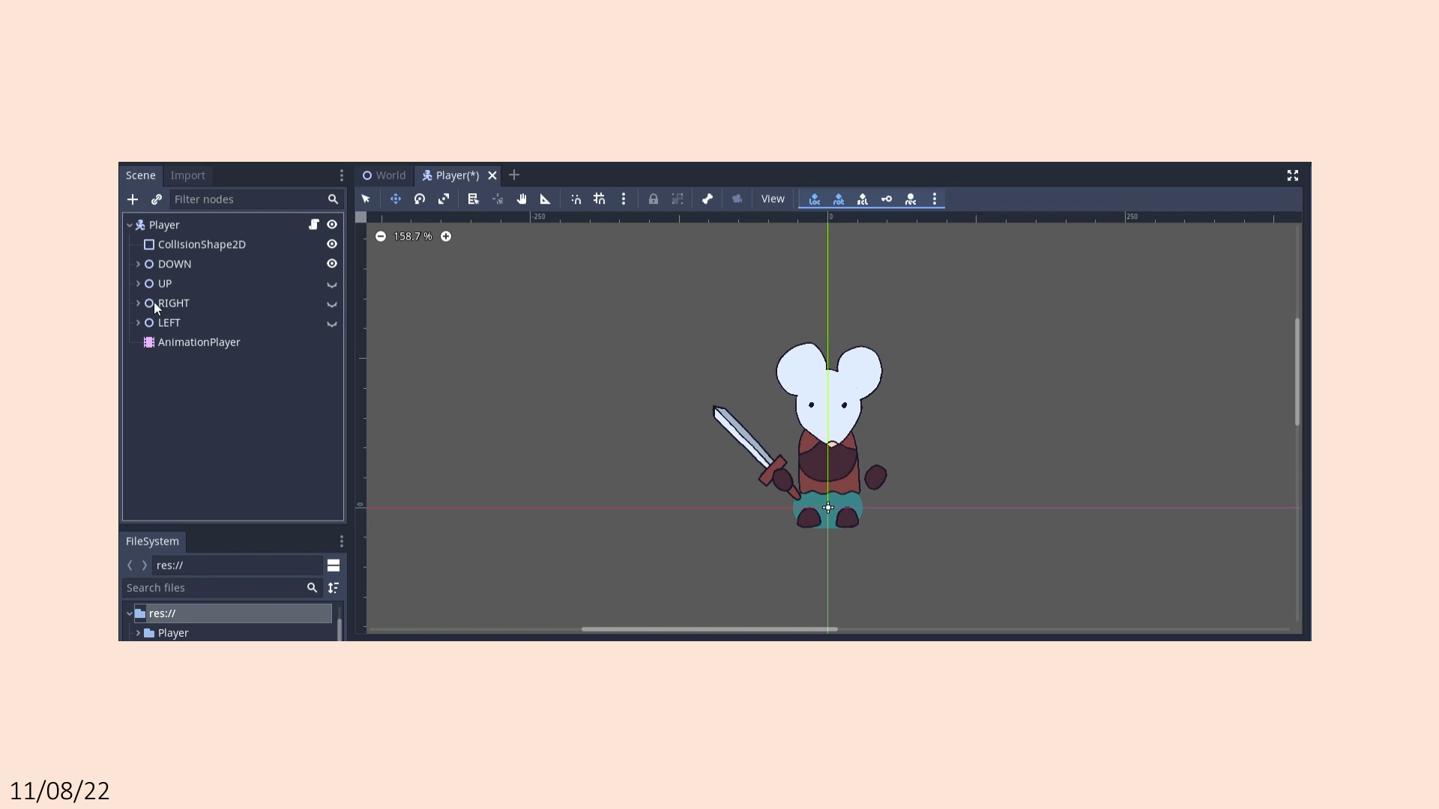
Expand the DOWN group to inspect its sprite parts, then collapse it again
left_click(138, 264)
scroll(201, 330, "down", 3)
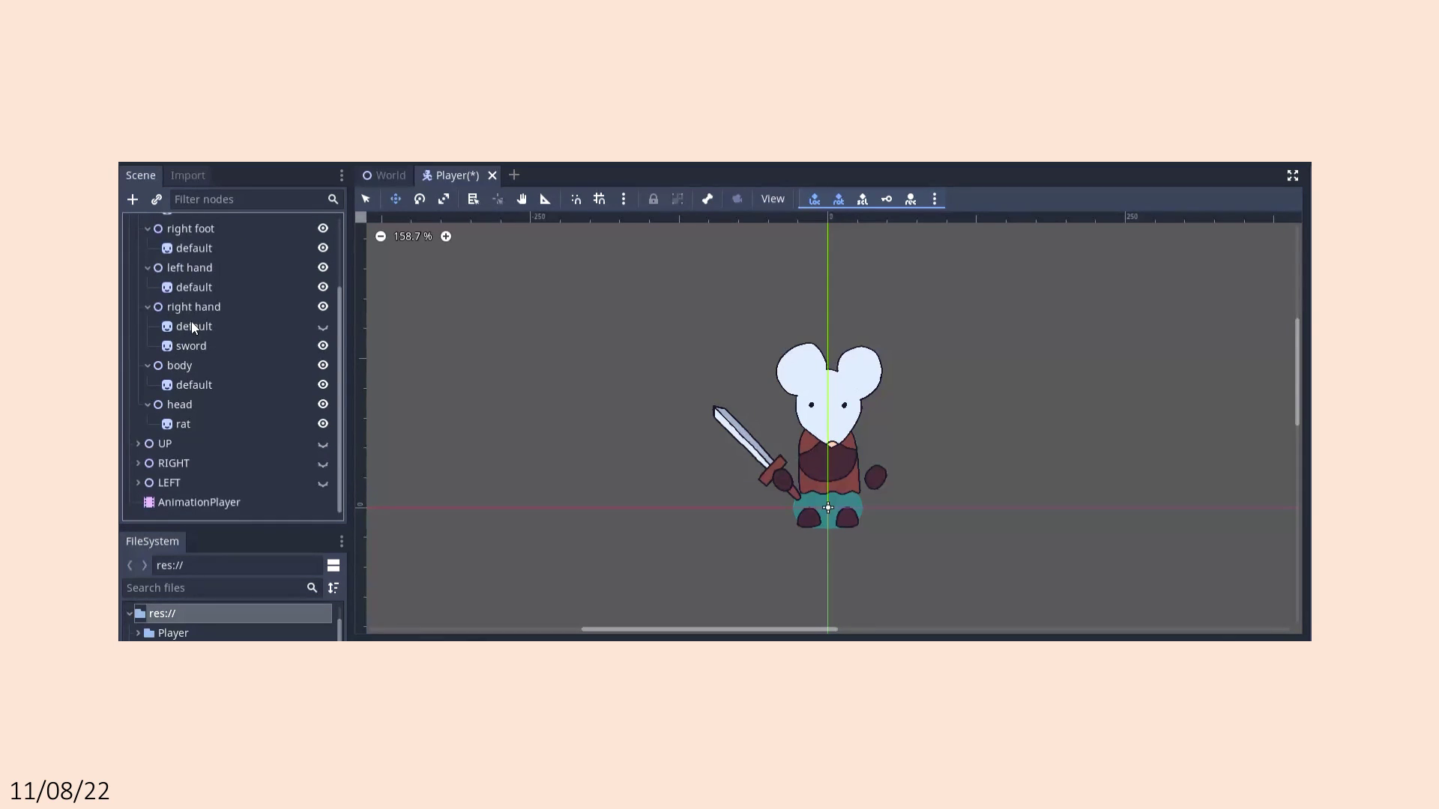
scroll(203, 343, "up", 3)
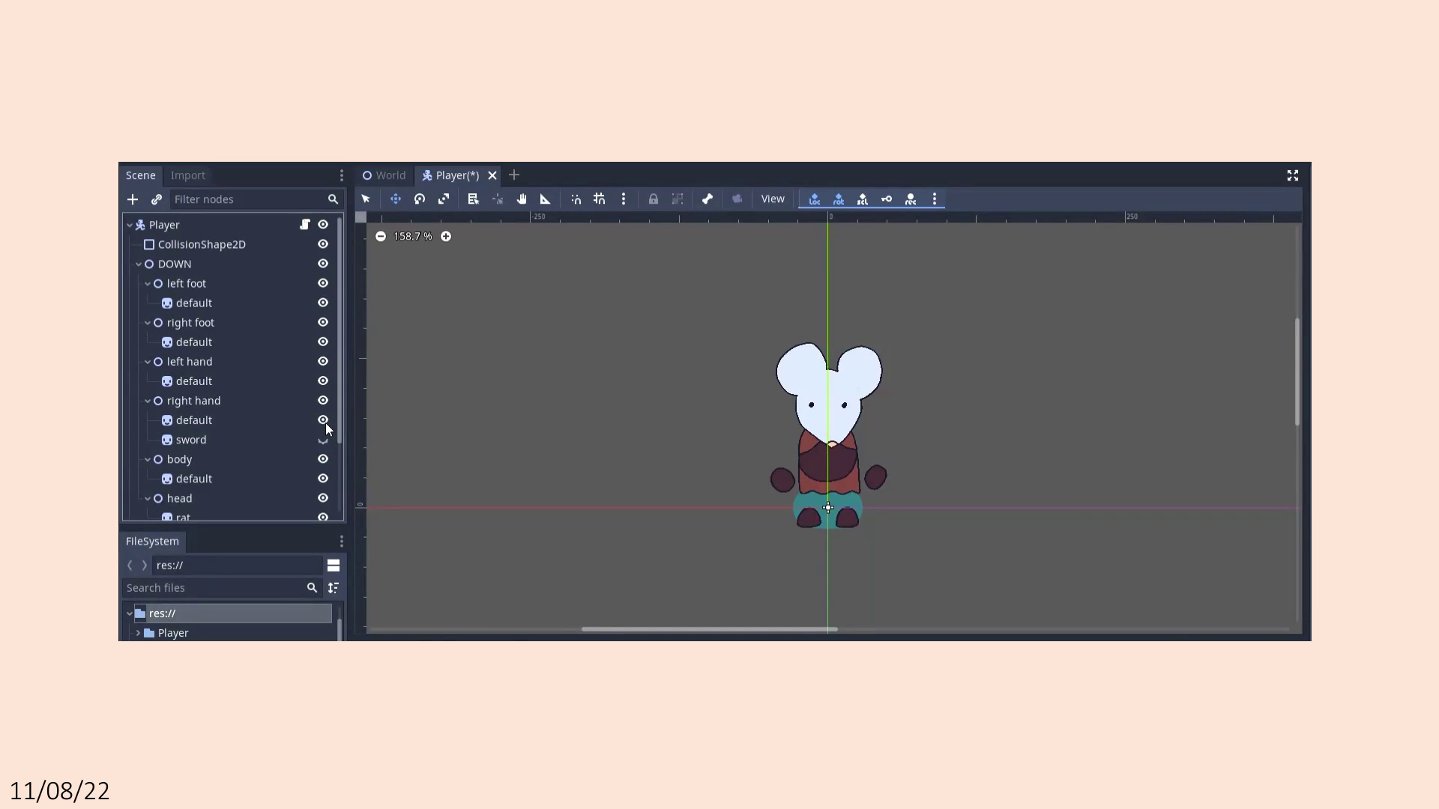
left_click(139, 264)
Show the DOWN, UP, RIGHT and LEFT sprite groups one at a time, hiding each after viewing
left_click(332, 264)
left_click(332, 283)
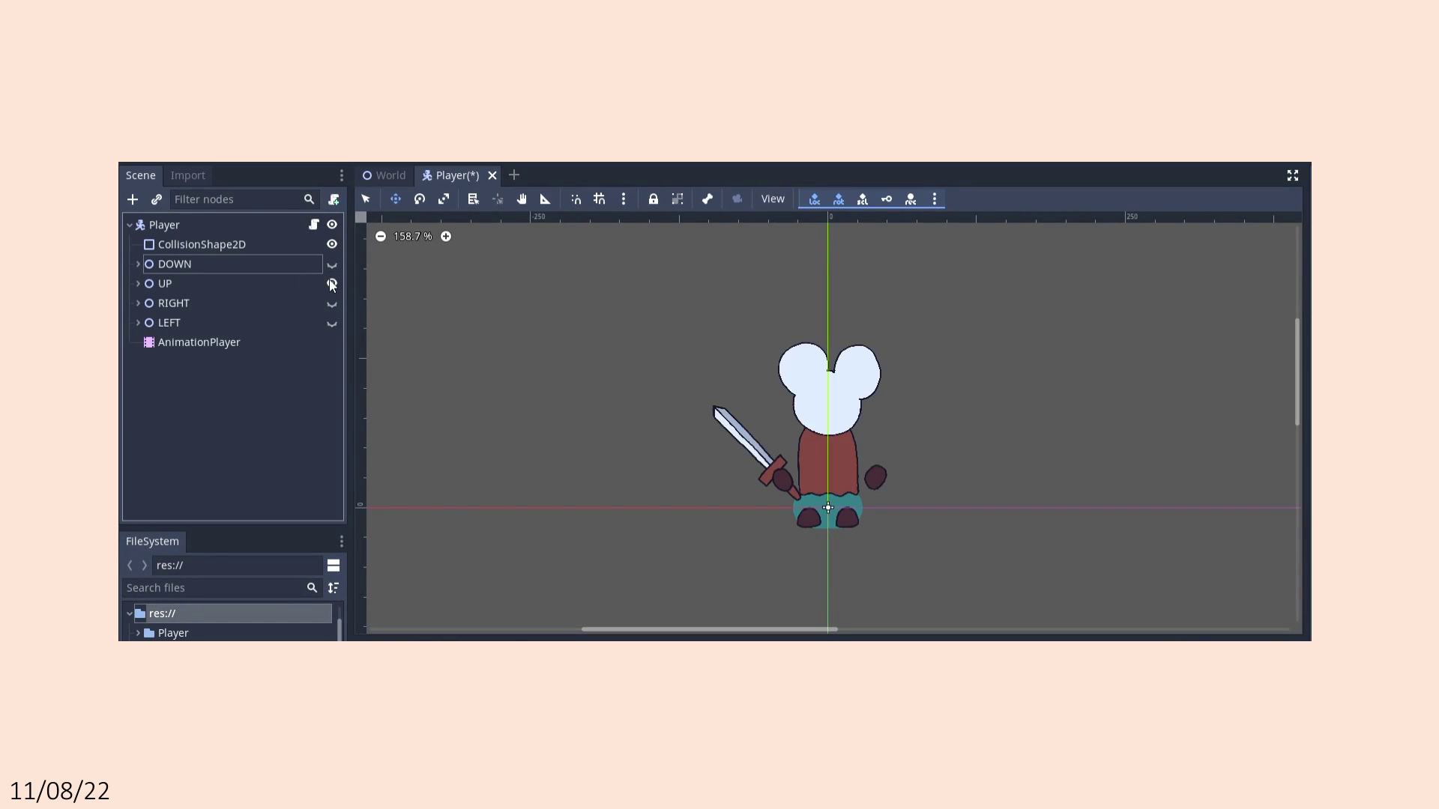
left_click(331, 283)
left_click(332, 303)
left_click(332, 303)
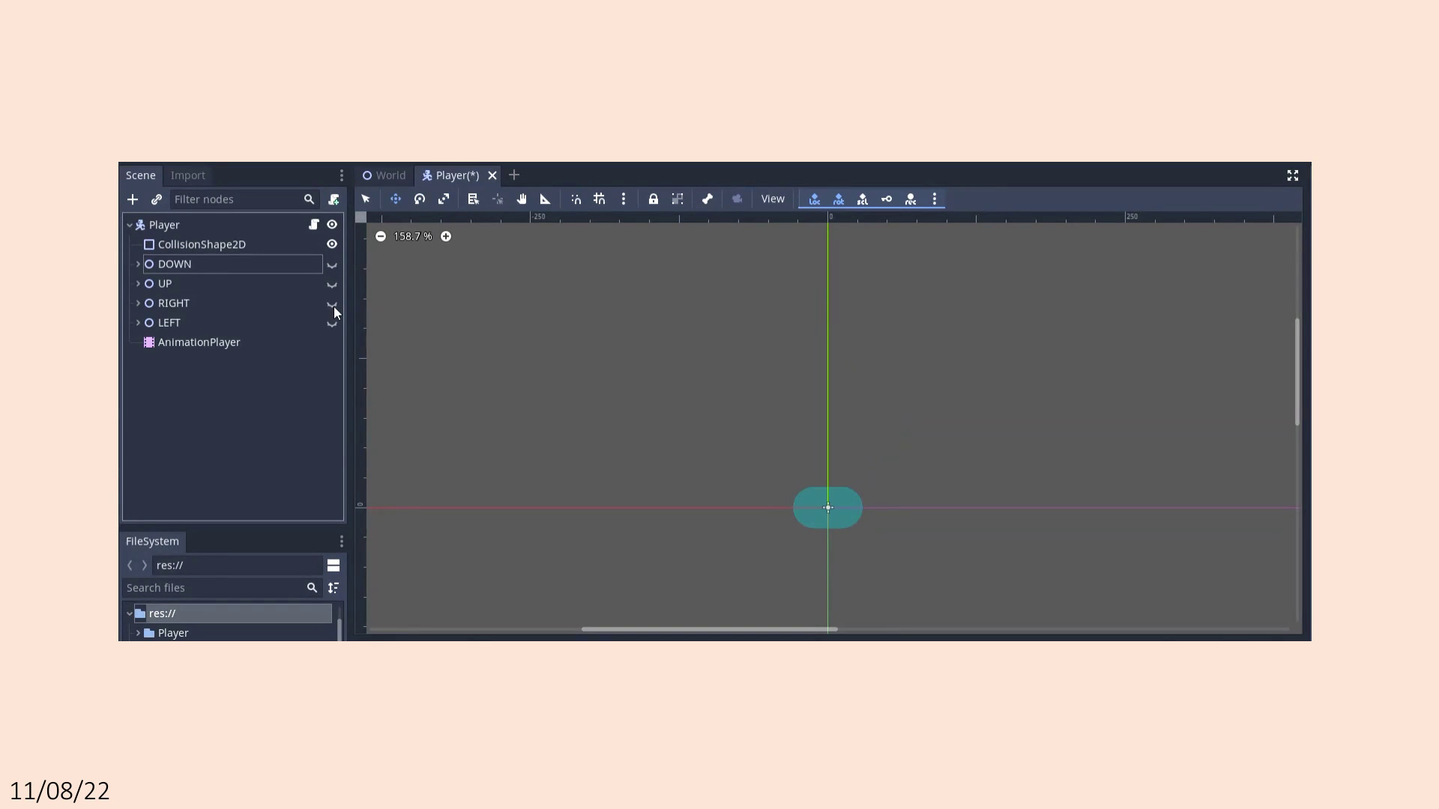
left_click(332, 323)
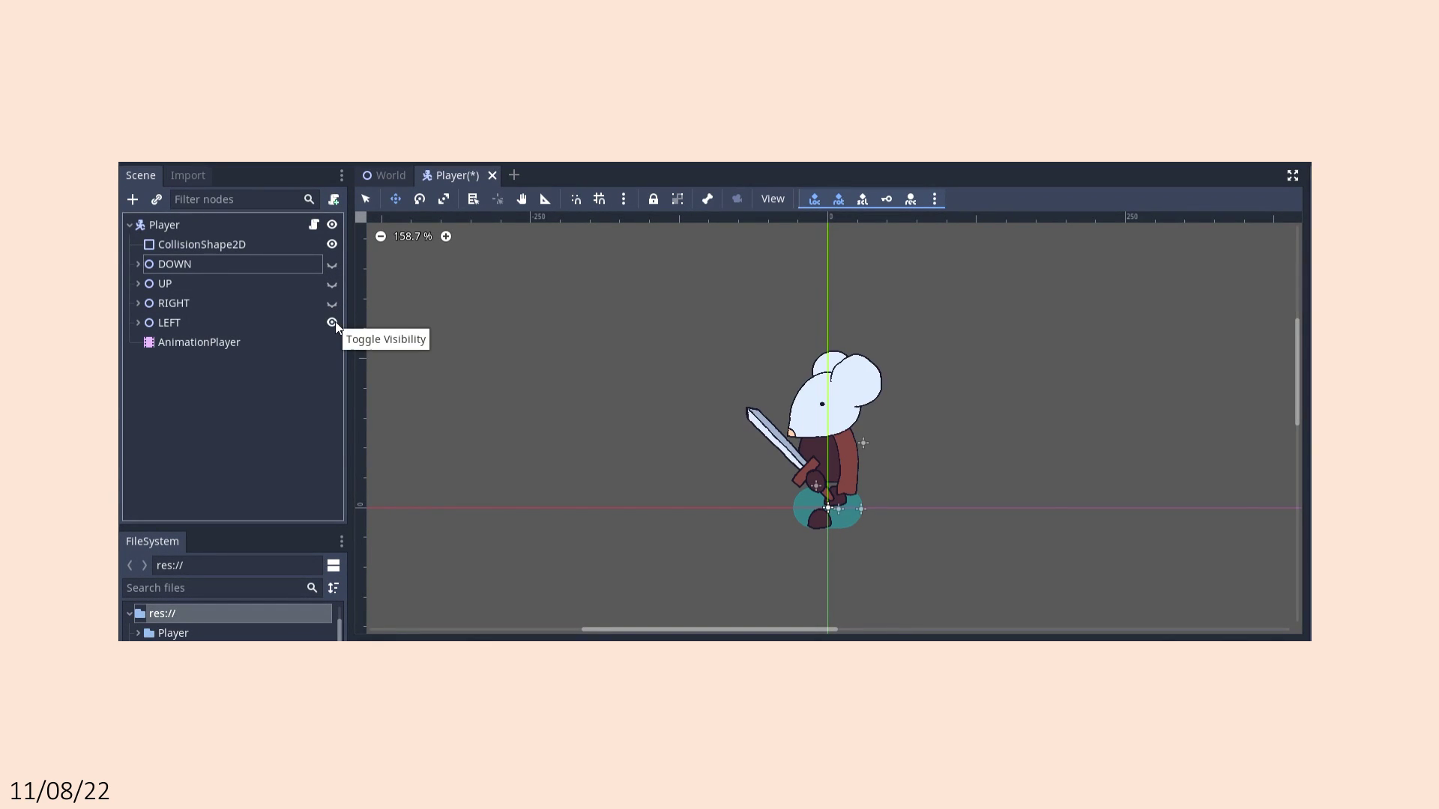
left_click(332, 323)
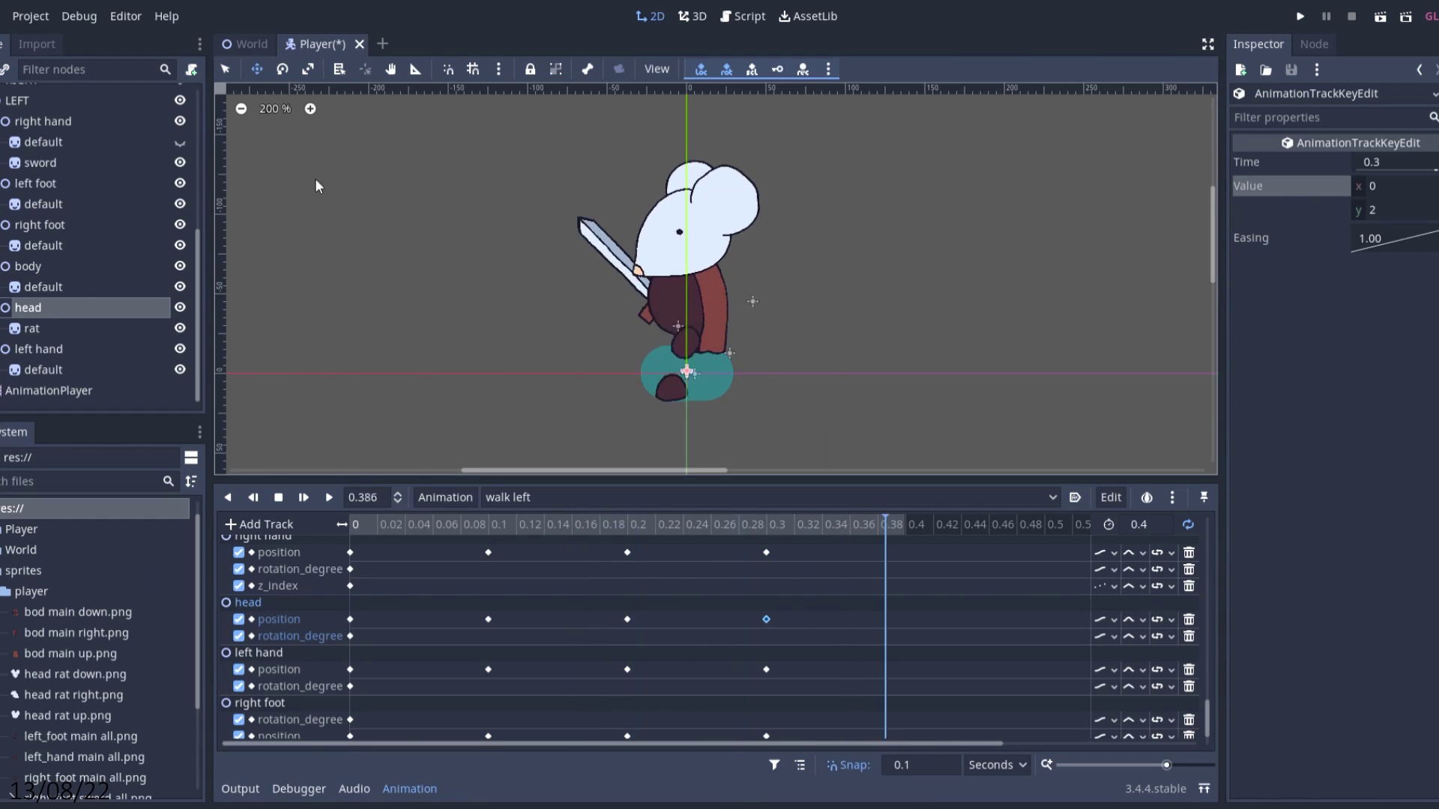
Play walk right, walk up, walk down, walk up again and walk left from the animation list
left_click(649, 501)
left_click(607, 578)
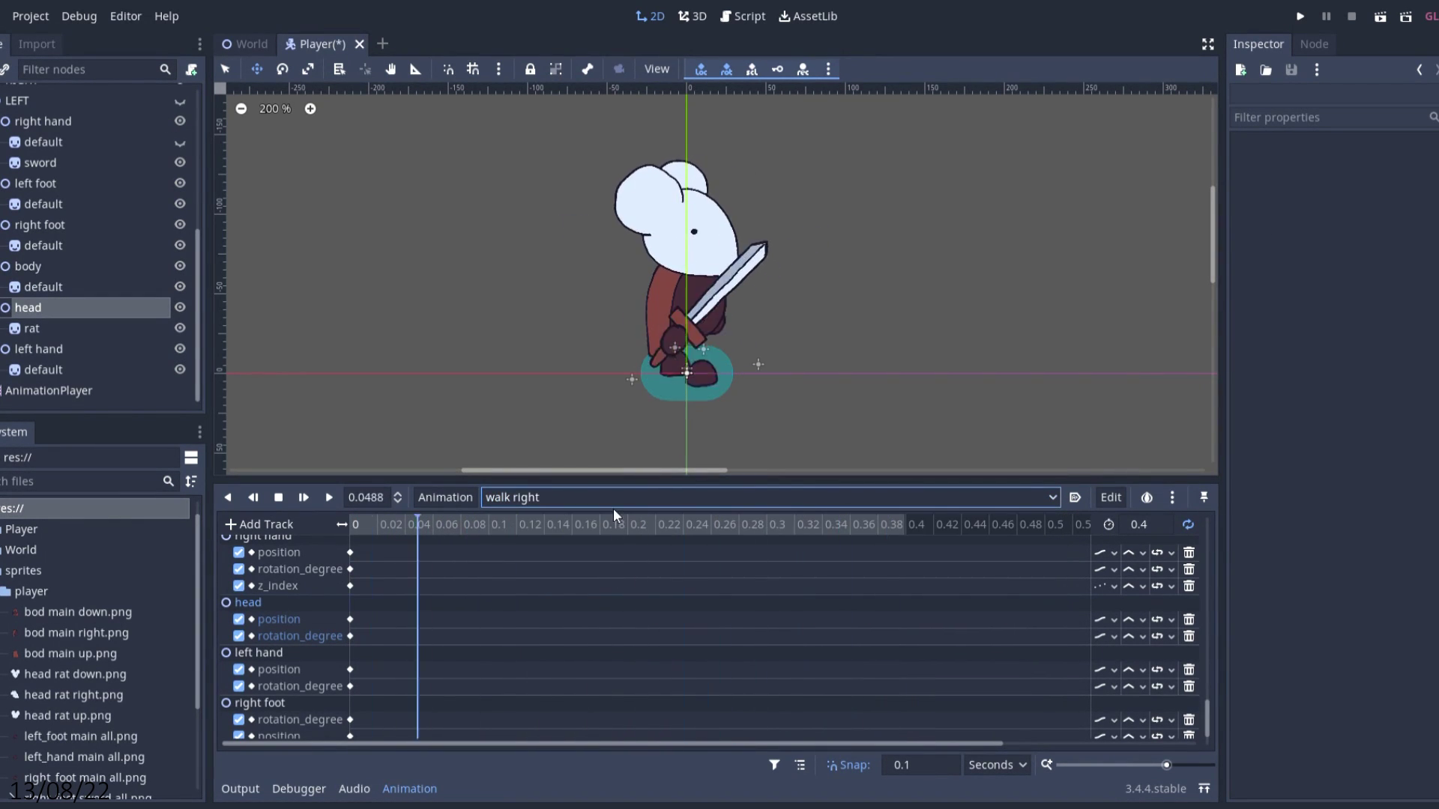
left_click(619, 497)
left_click(581, 597)
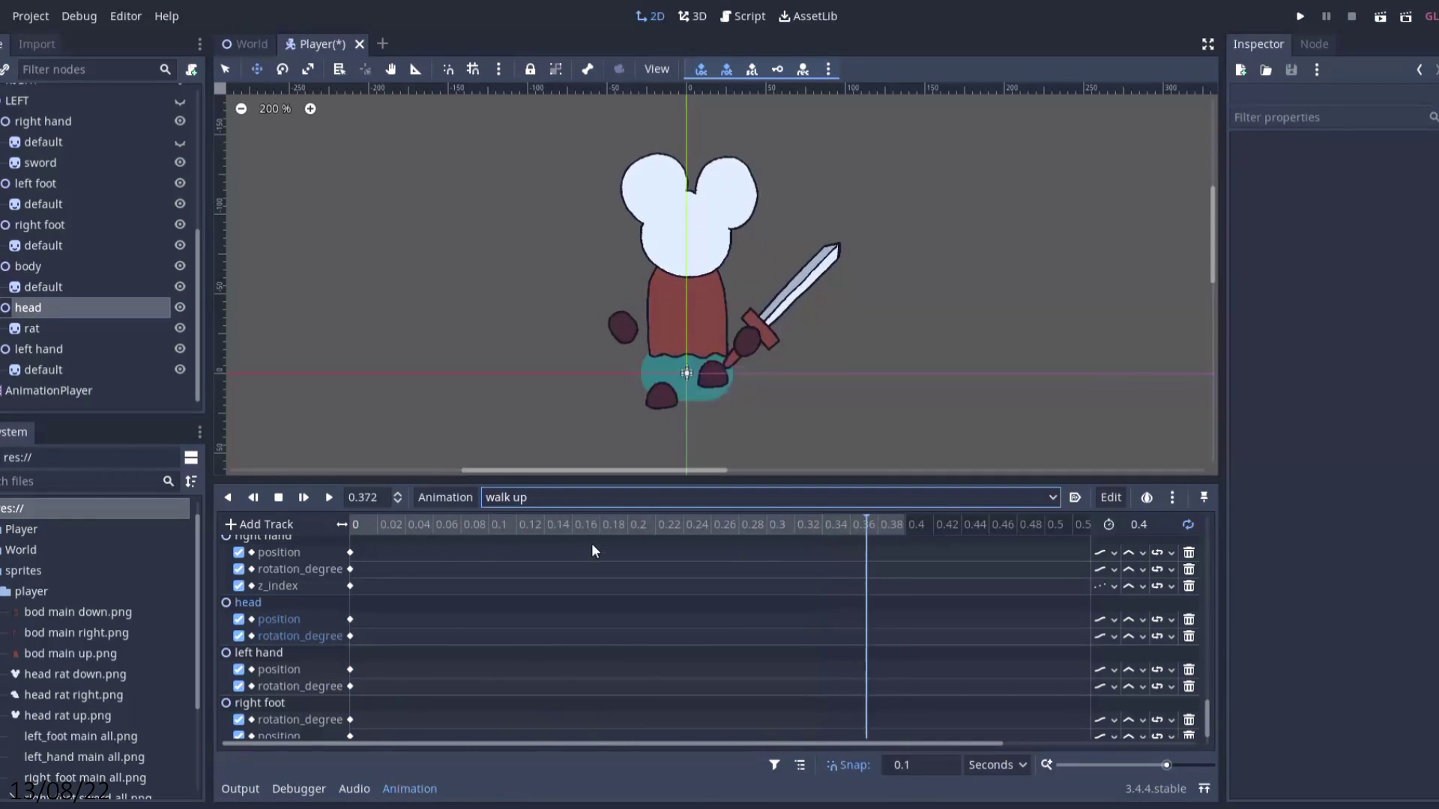
left_click(600, 496)
left_click(586, 539)
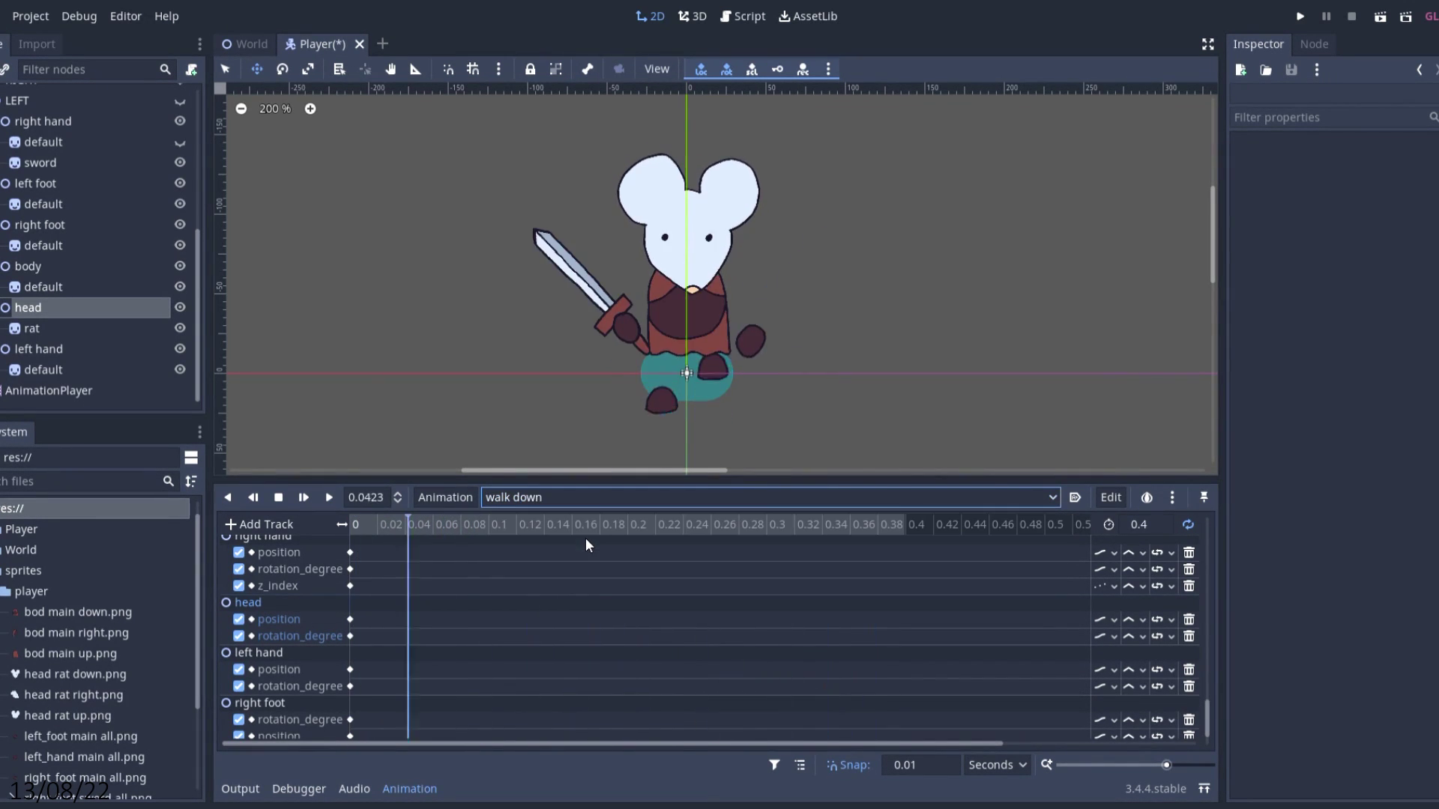
left_click(604, 496)
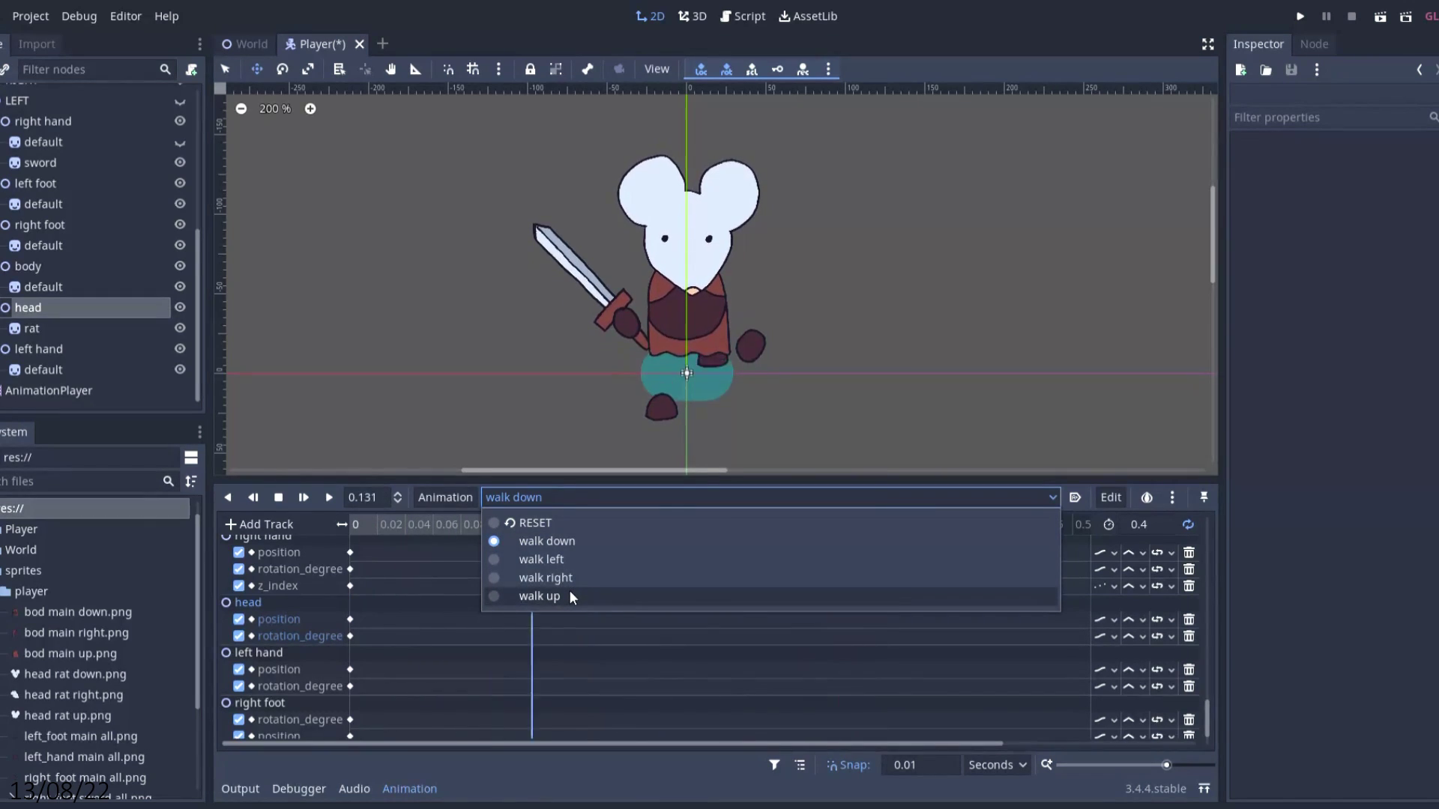
left_click(569, 592)
left_click(581, 497)
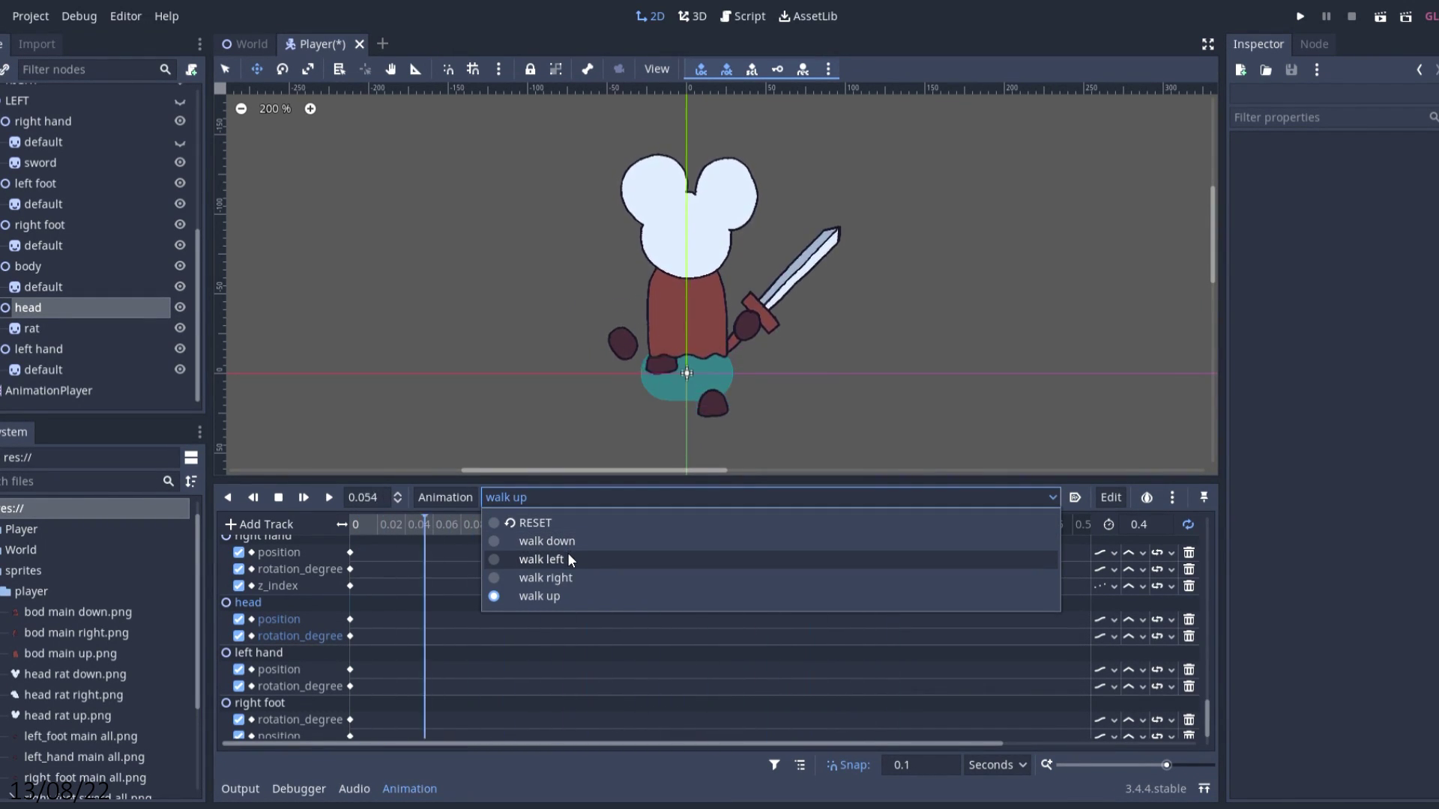
left_click(568, 558)
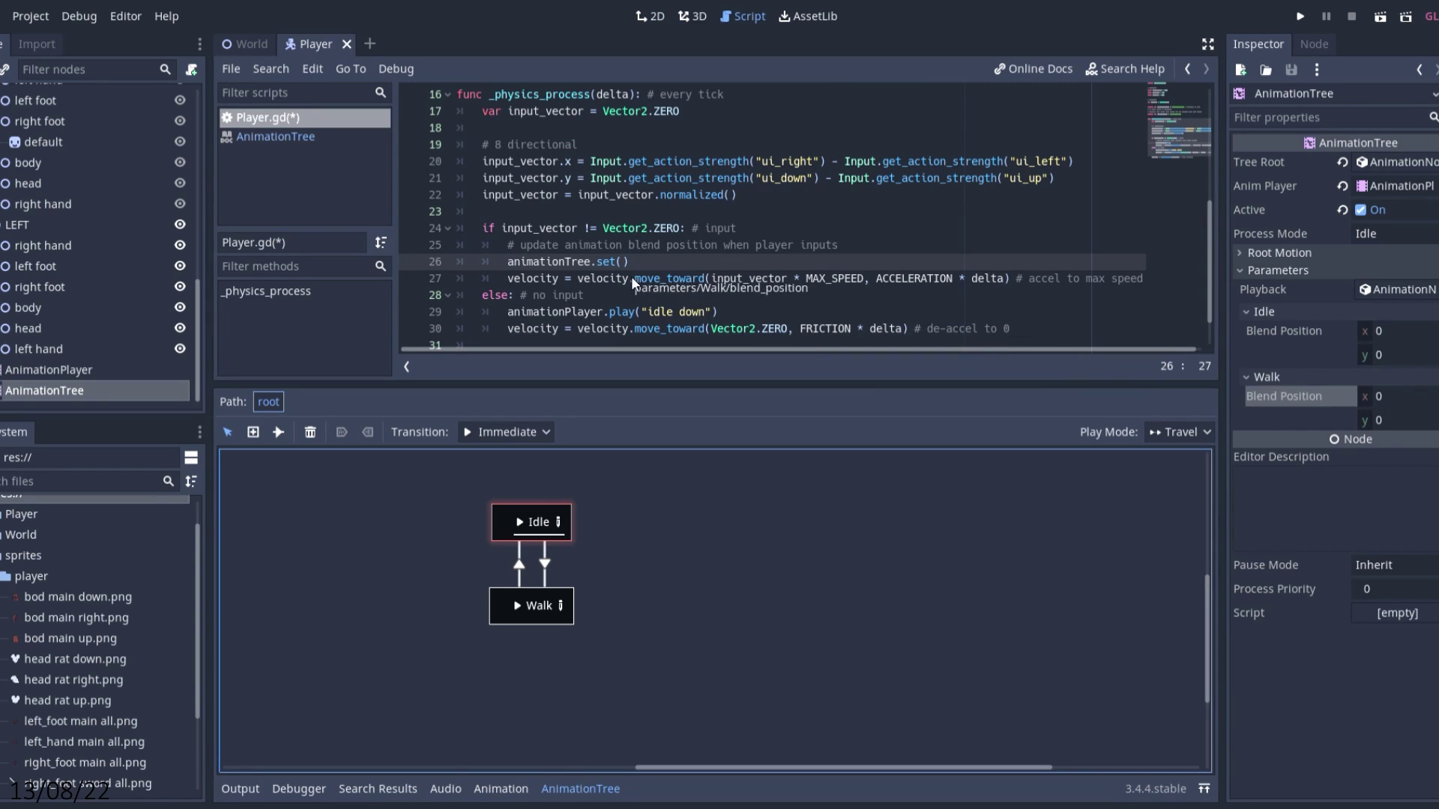
Insert the Walk blend_position parameter into set() on line 26, then drag the blend point to turn the rat left
left_click_drag(632, 277, 622, 264)
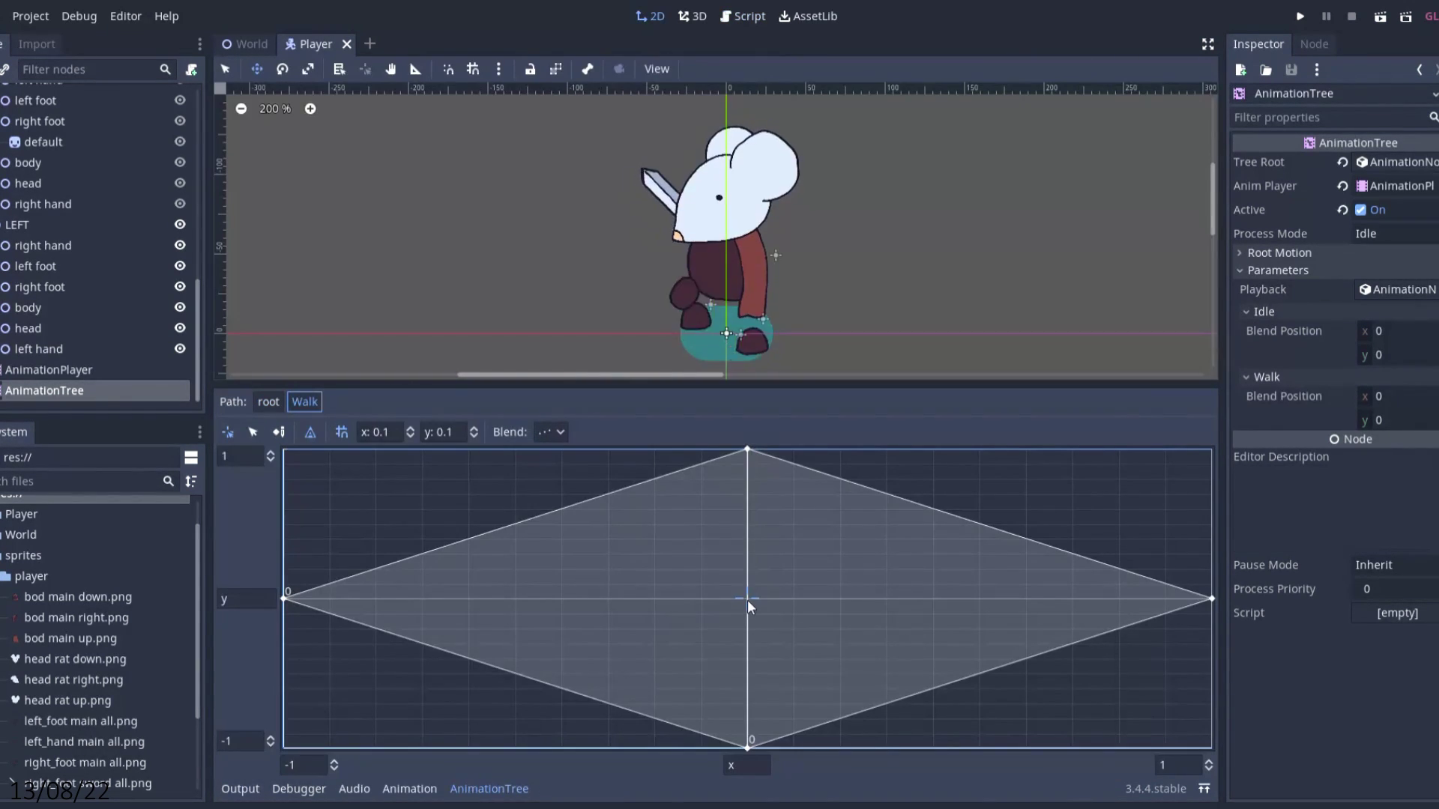
mouse_move(747, 599)
left_mouse_down()
mouse_move(708, 573)
mouse_move(636, 587)
mouse_move(672, 678)
left_mouse_up()
mouse_move(856, 689)
left_mouse_down()
mouse_move(941, 604)
mouse_move(834, 493)
mouse_move(637, 502)
mouse_move(592, 615)
mouse_move(700, 687)
left_mouse_up()
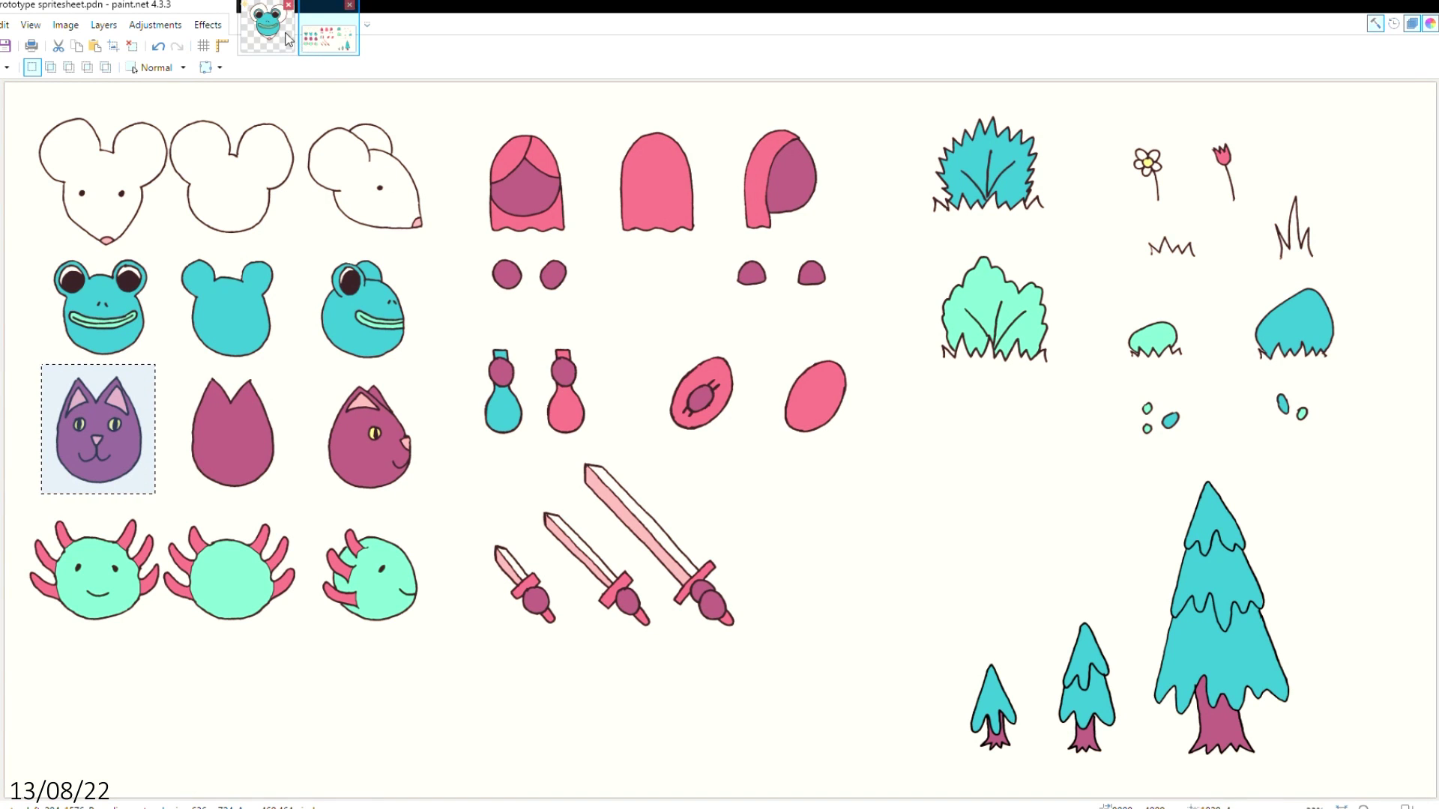
Paste the pink cat head onto the frog head image and move it above the frog's mouth
left_click(287, 36)
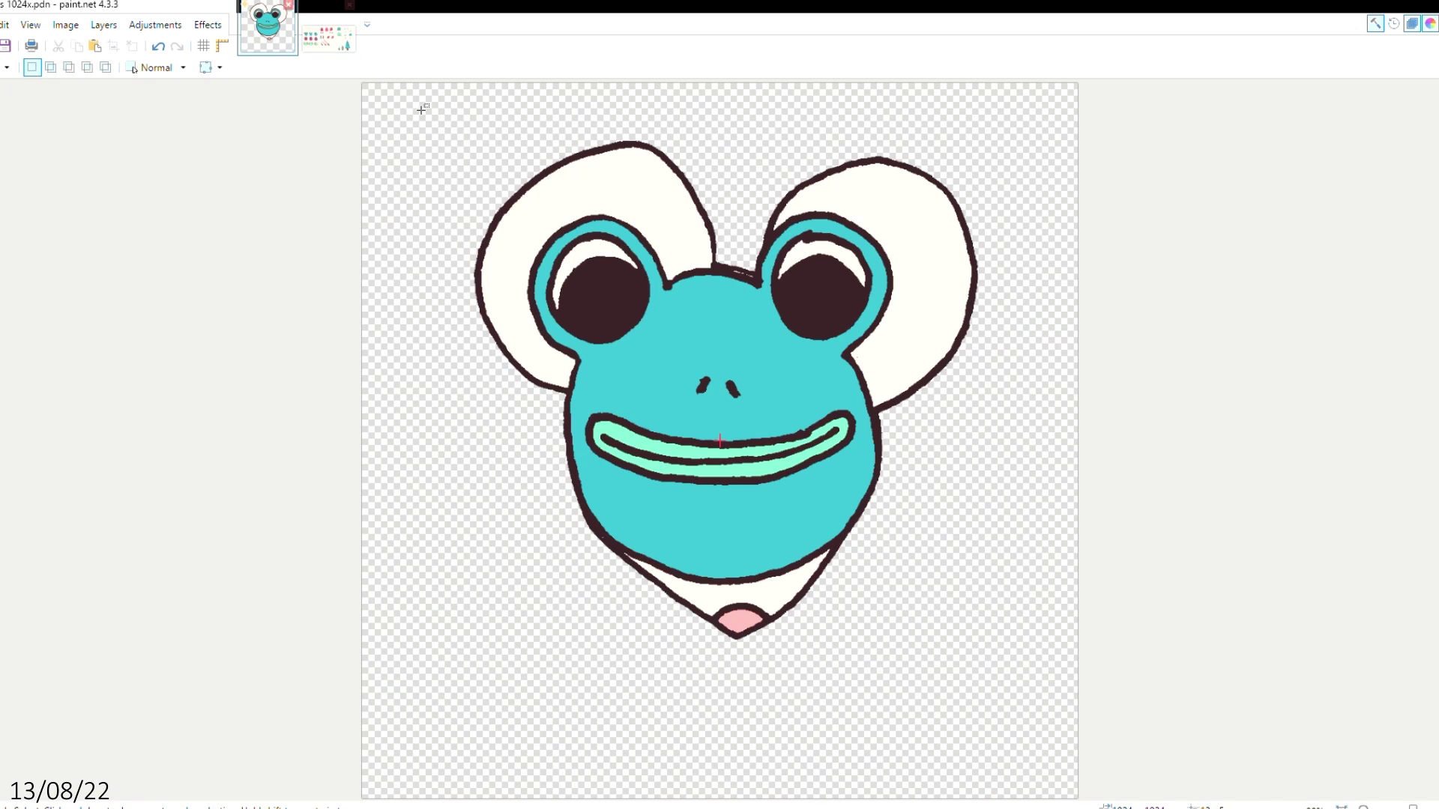
key("ctrl+v")
mouse_move(844, 441)
left_mouse_down()
mouse_move(842, 253)
mouse_move(843, 288)
left_mouse_up()
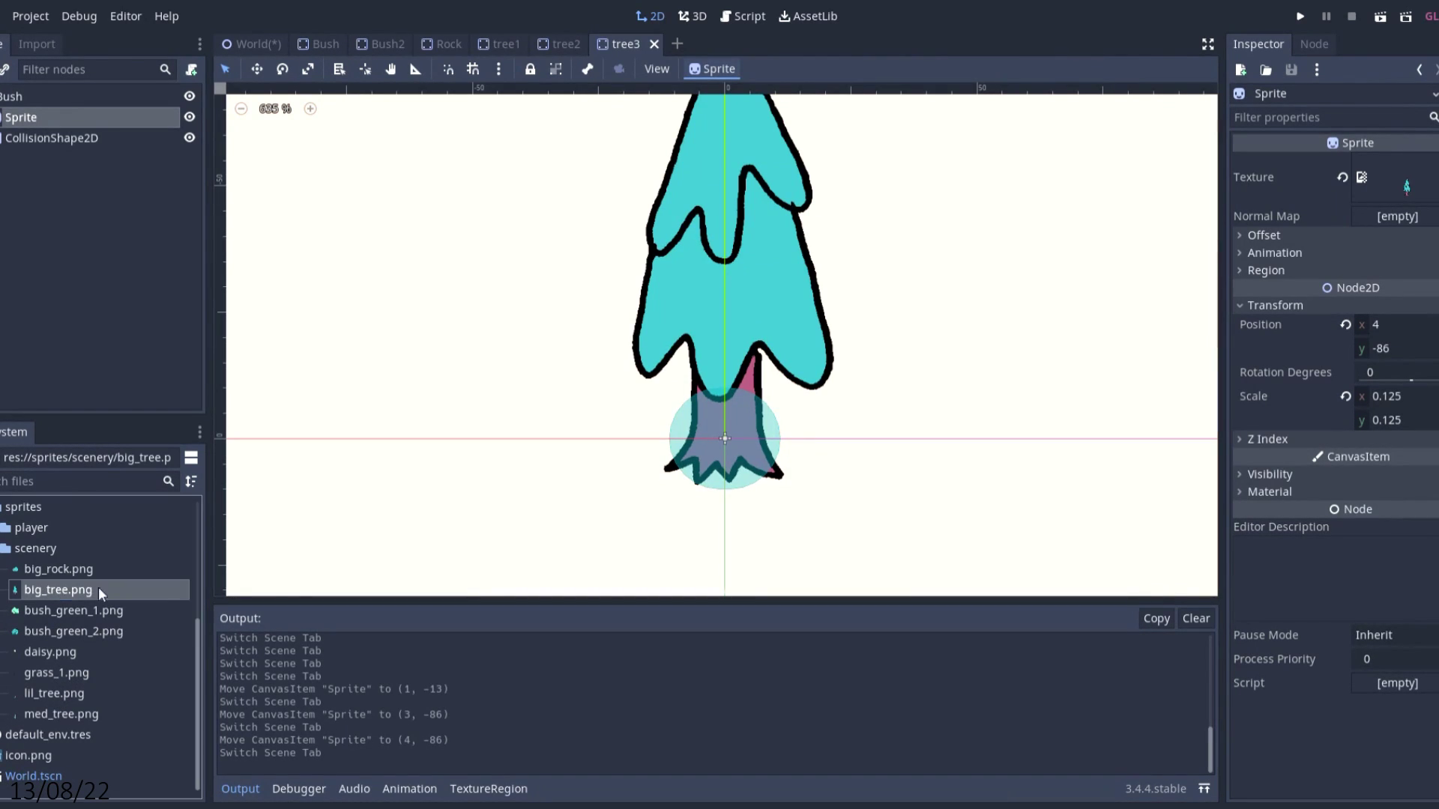
Assign big_tree.png as the tree Sprite's texture
left_click_drag(97, 587, 1394, 180)
scroll(801, 337, "down", 3)
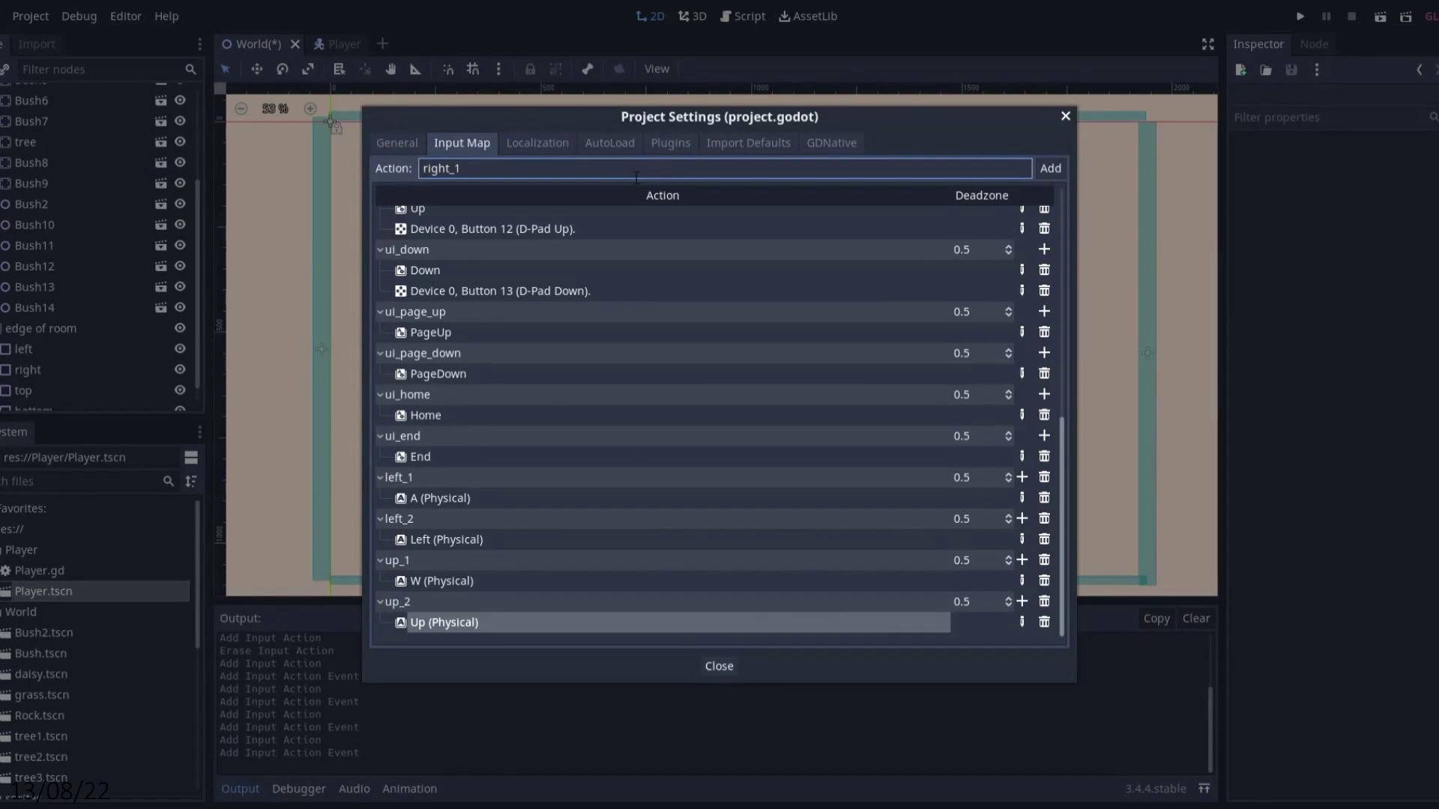
Add a right_1 input action bound to the physical D key
left_click(1048, 170)
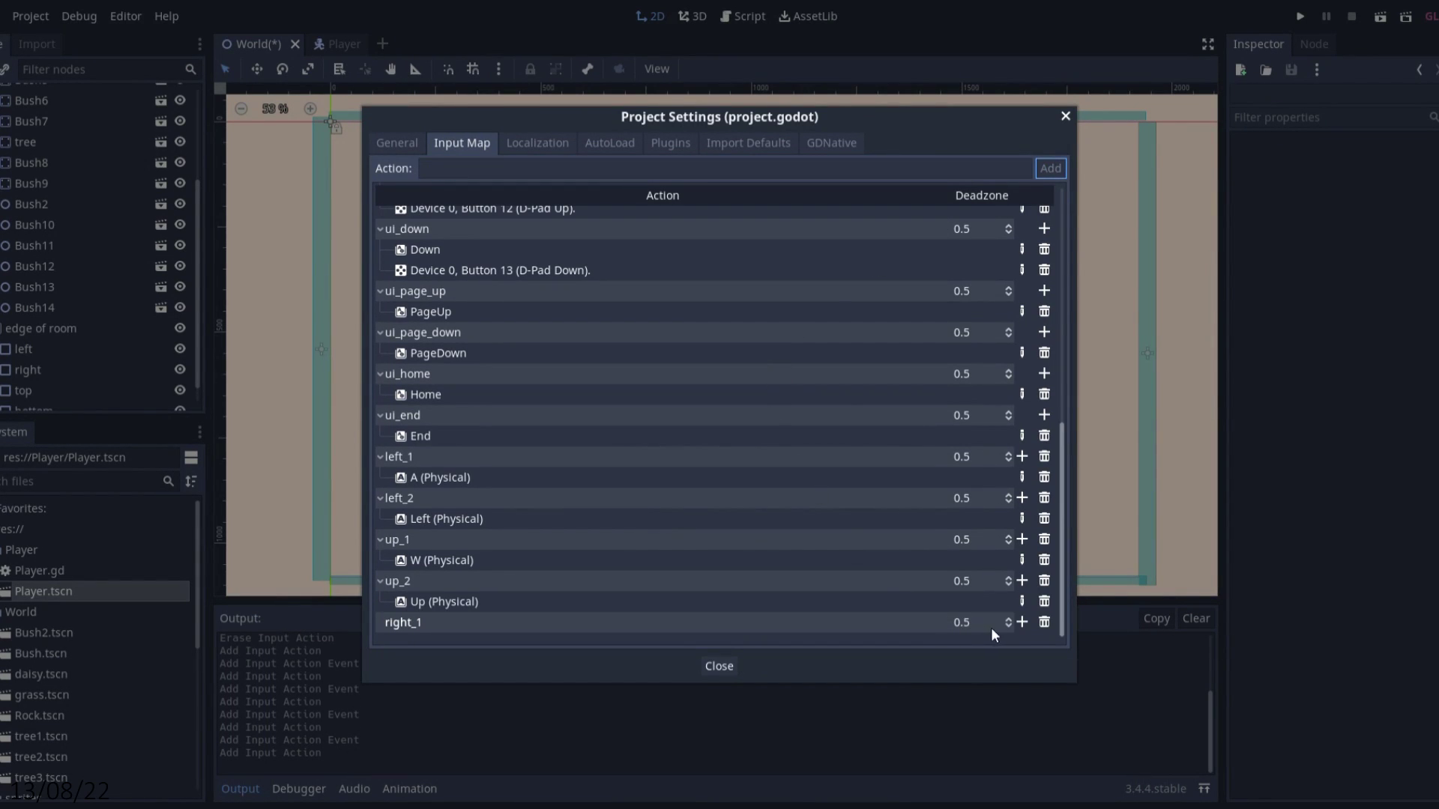
left_click(1023, 622)
left_click(1022, 636)
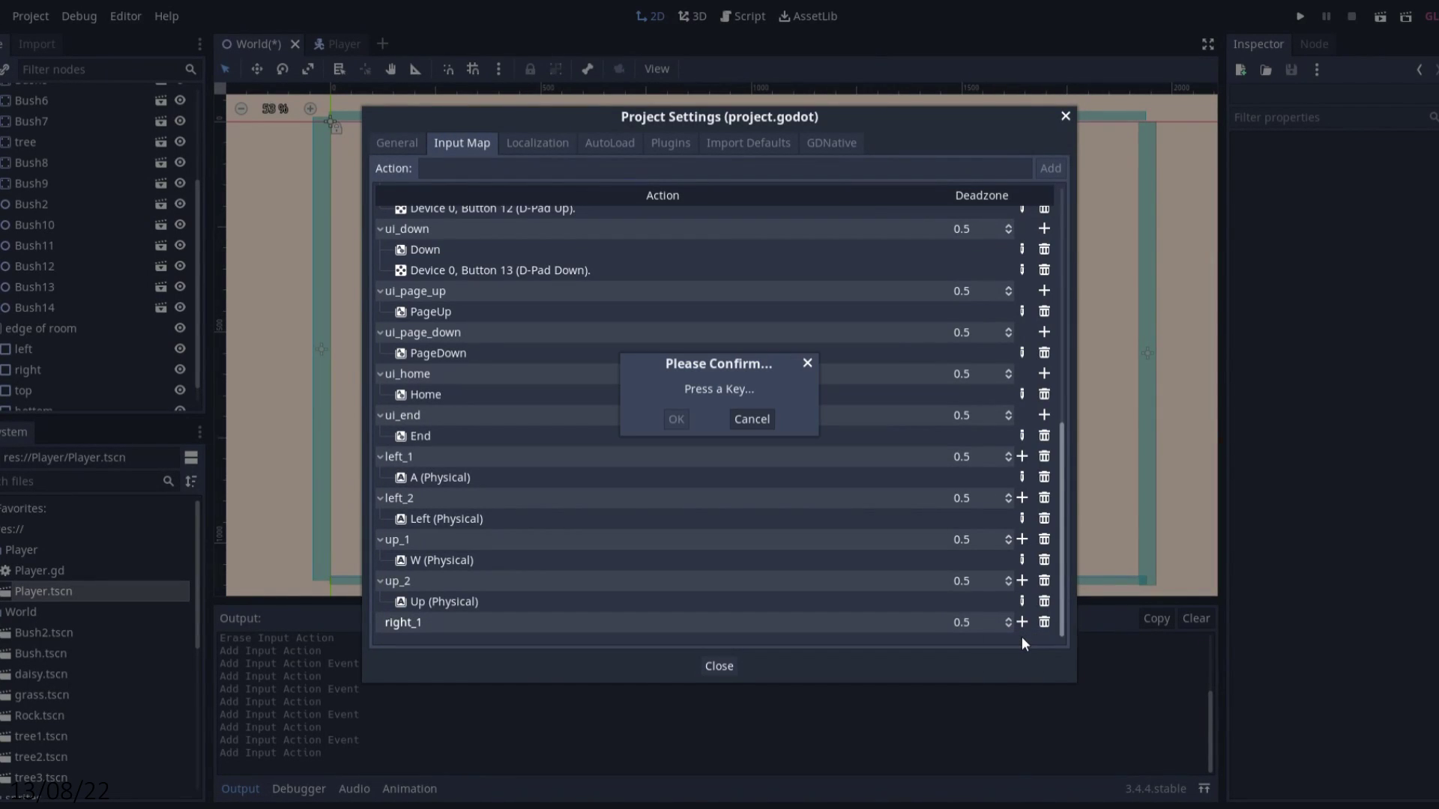
left_click(676, 420)
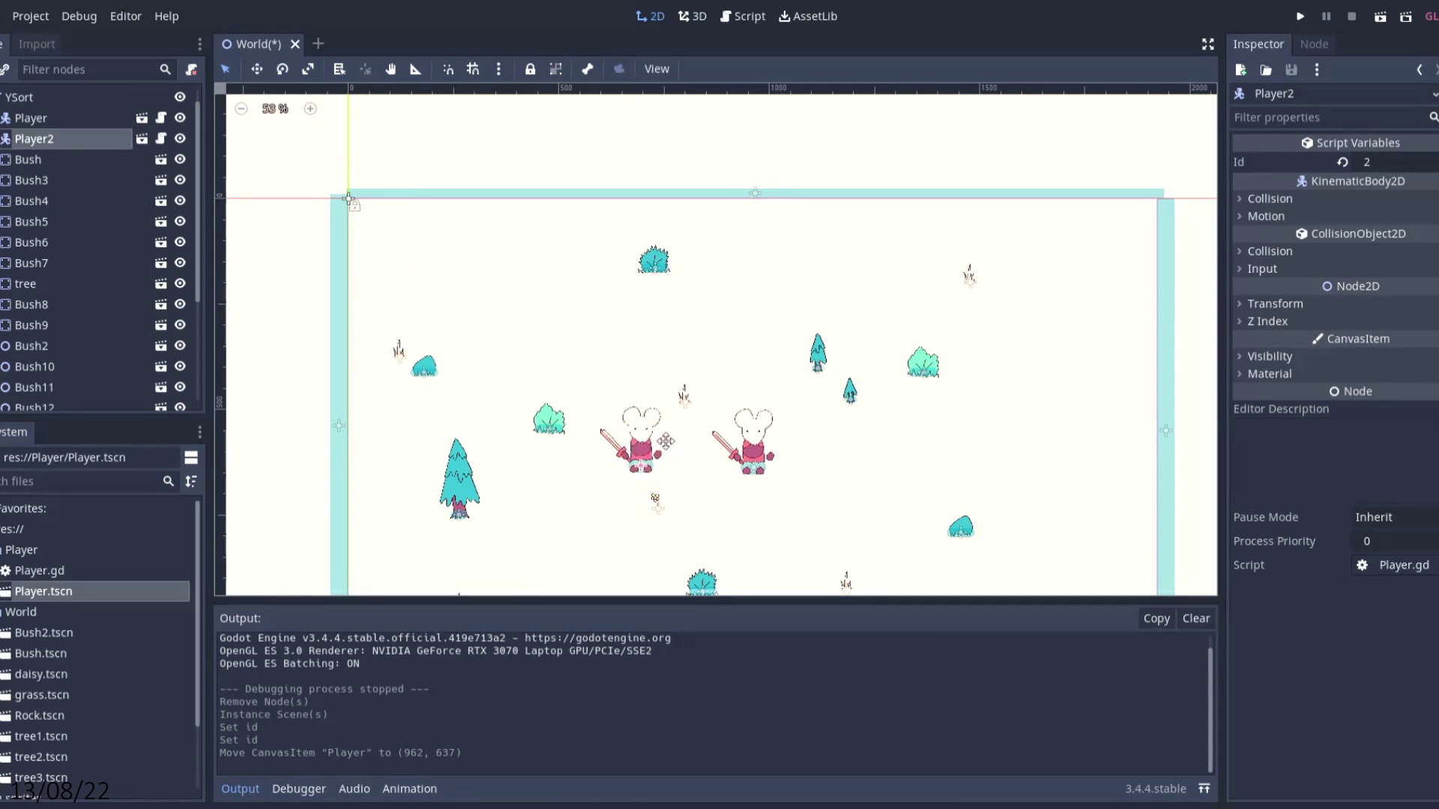
Nudge Player2 slightly up-left so it stands beside Player
left_click_drag(897, 476, 894, 475)
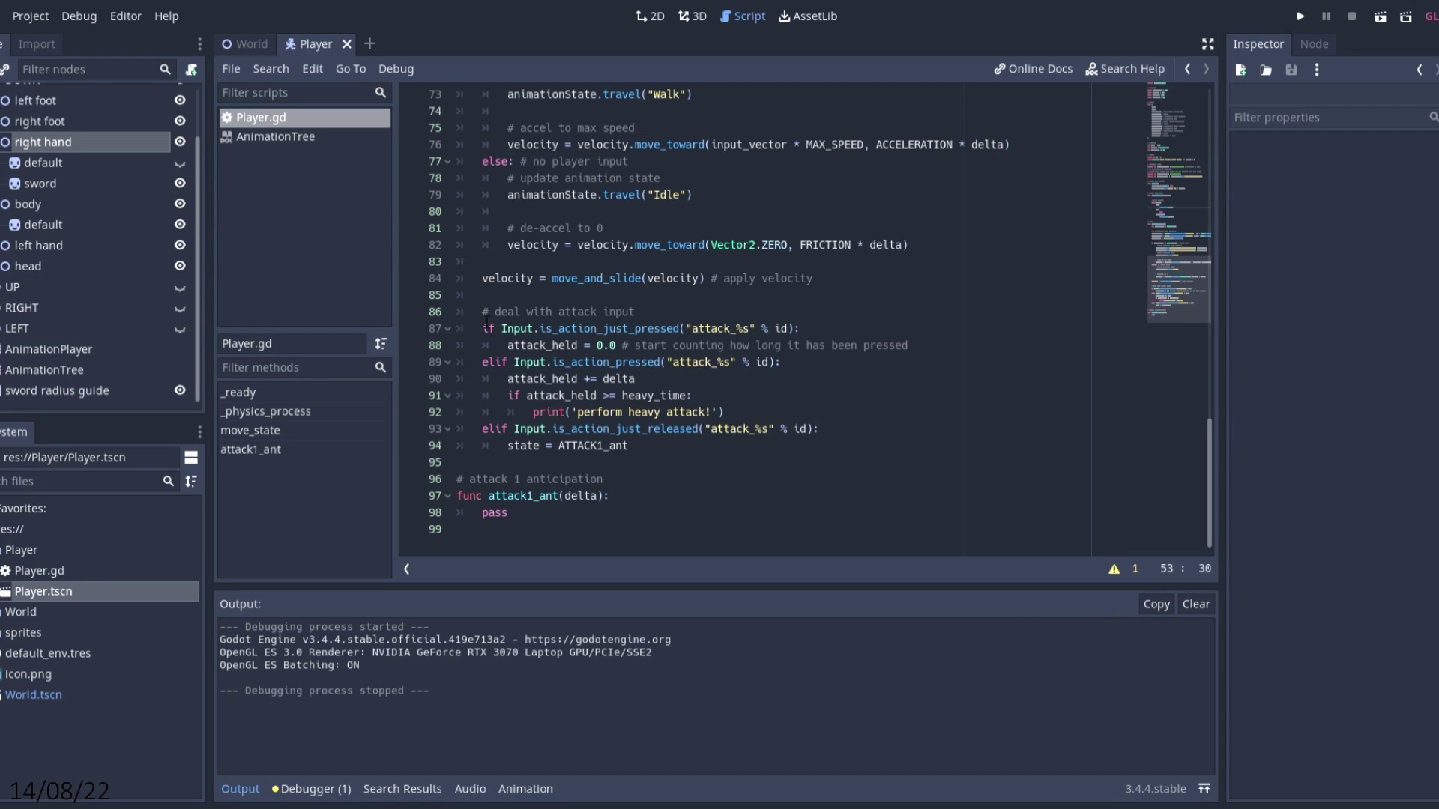
Highlight the attack input handling code in Player.gd
left_click_drag(484, 314, 727, 349)
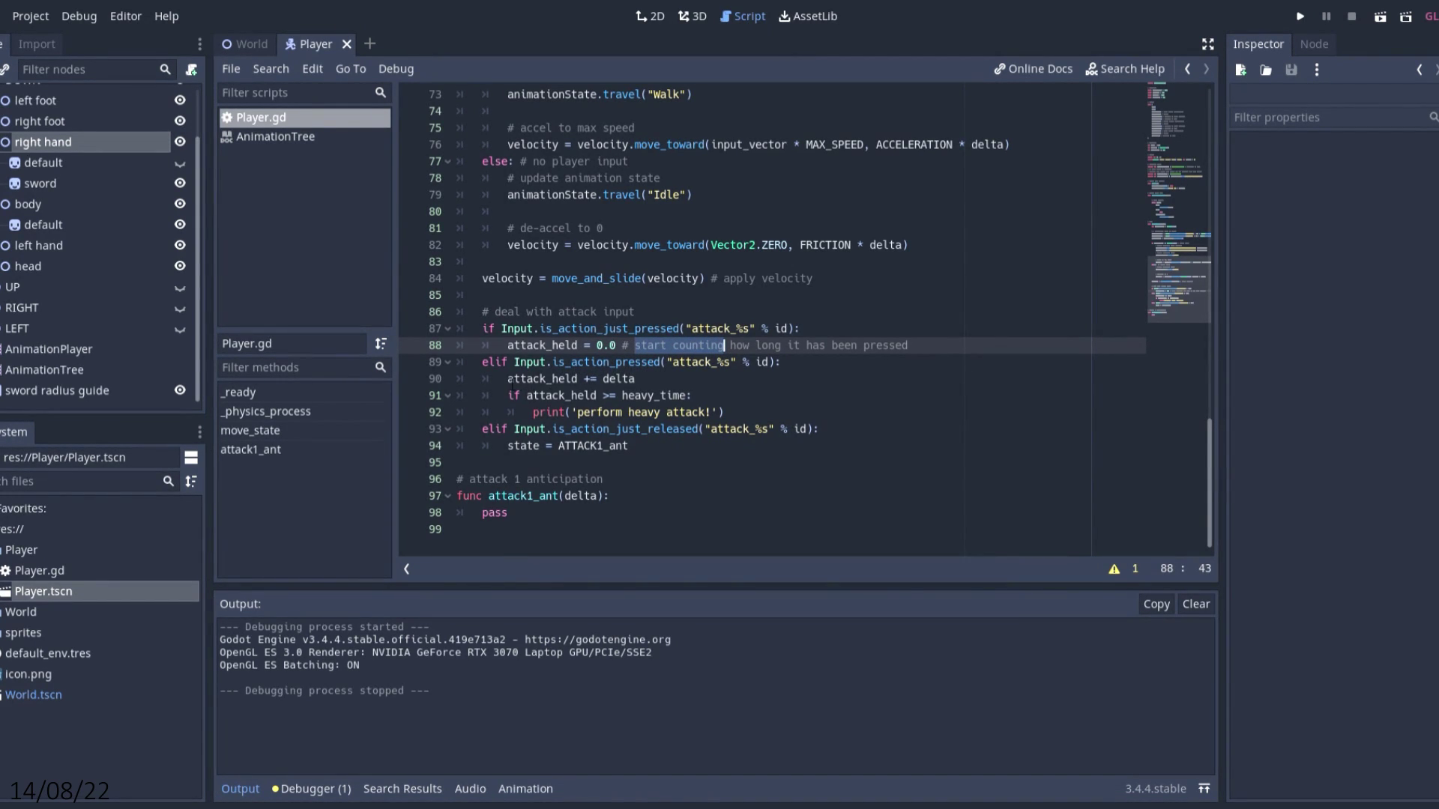
Highlight where held attack time accumulates in Player.gd, then scroll back up the script
left_click_drag(507, 379, 684, 396)
scroll(685, 396, "up", 8)
scroll(570, 321, "up", 8)
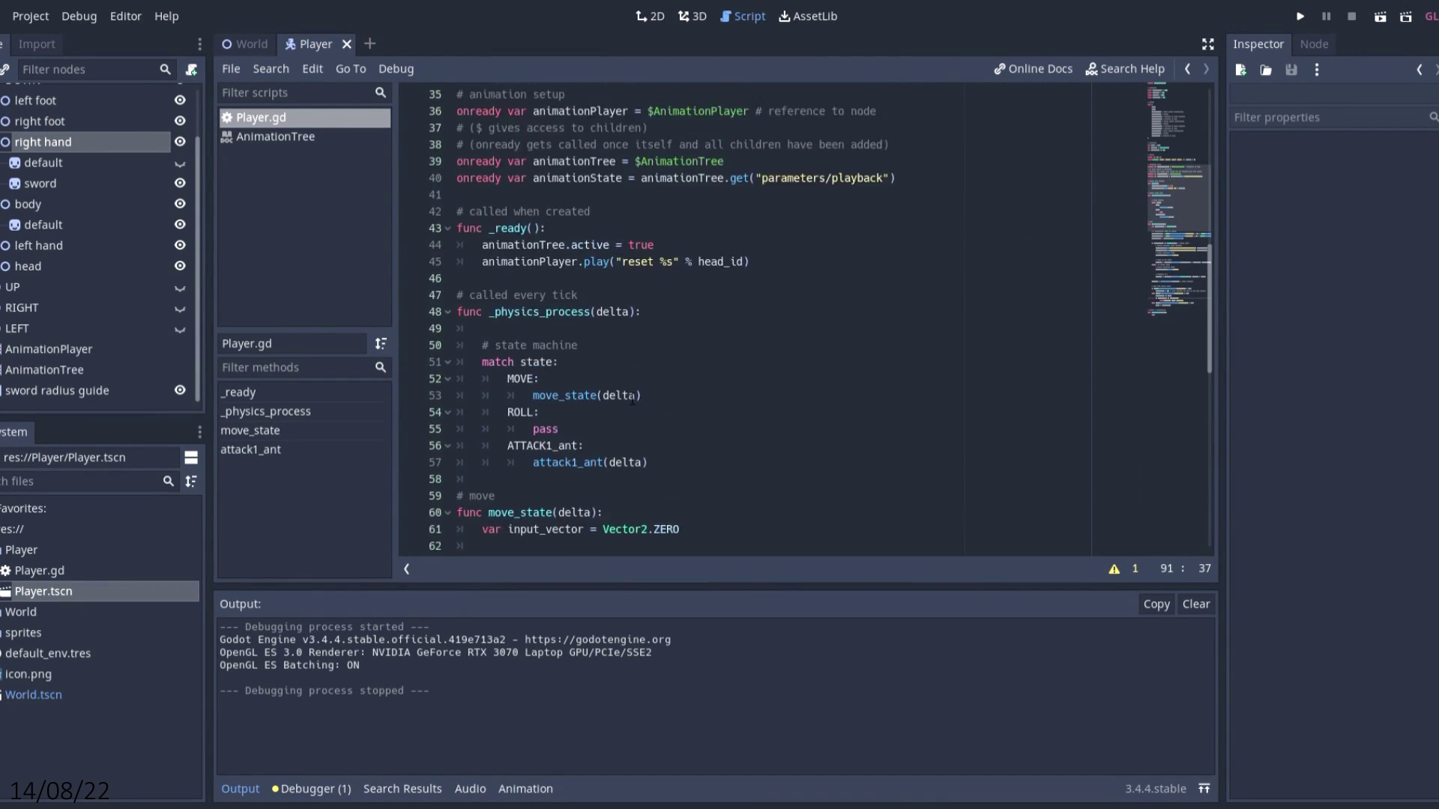
scroll(459, 165, "up", 5)
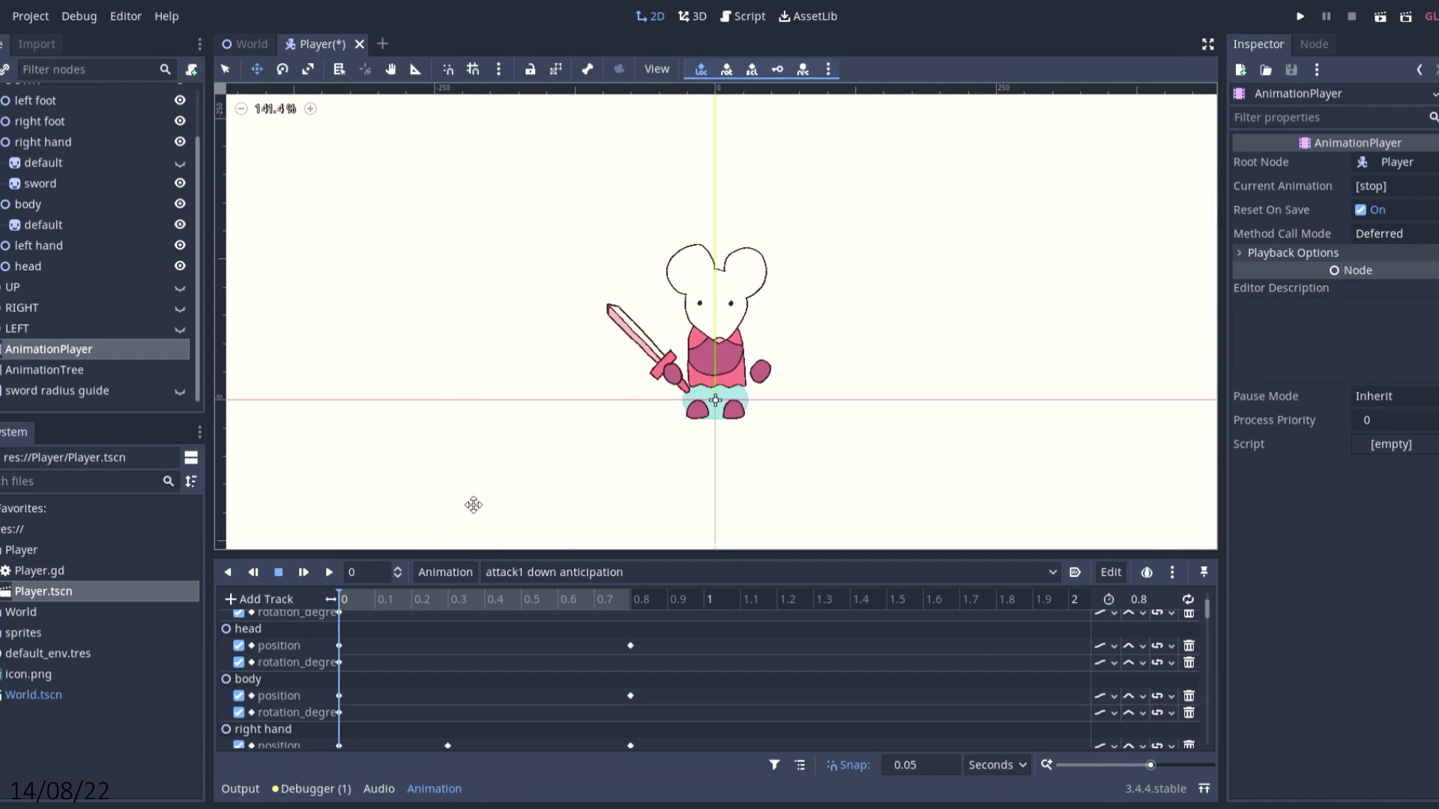
Play the attack1 down anticipation, strike, recovery combo and recovery idle animations in turn
left_click(329, 572)
left_click(524, 573)
left_click(524, 574)
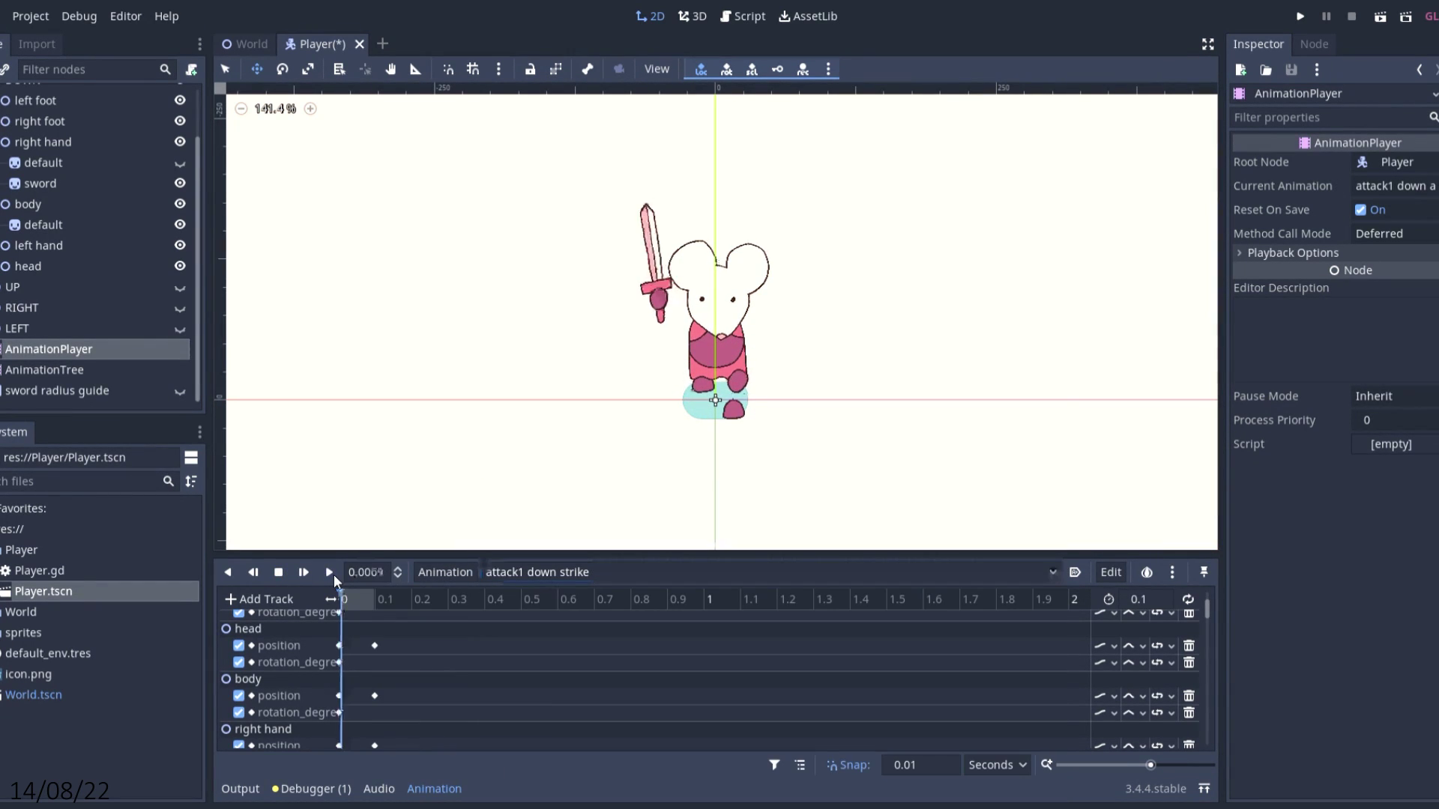
left_click(330, 573)
left_click(538, 573)
left_click(554, 537)
left_click(330, 573)
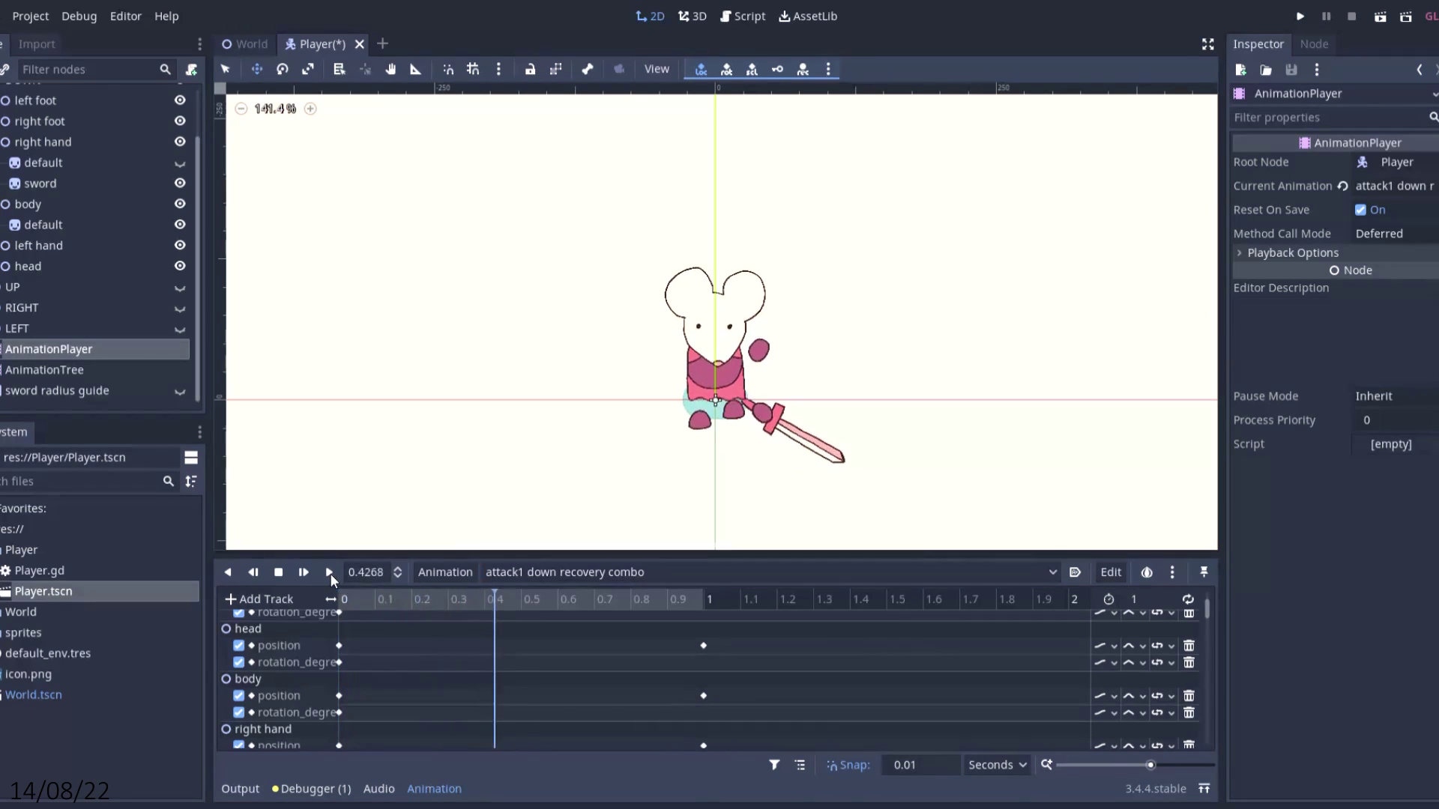
left_click(627, 574)
left_click(569, 572)
left_click(329, 573)
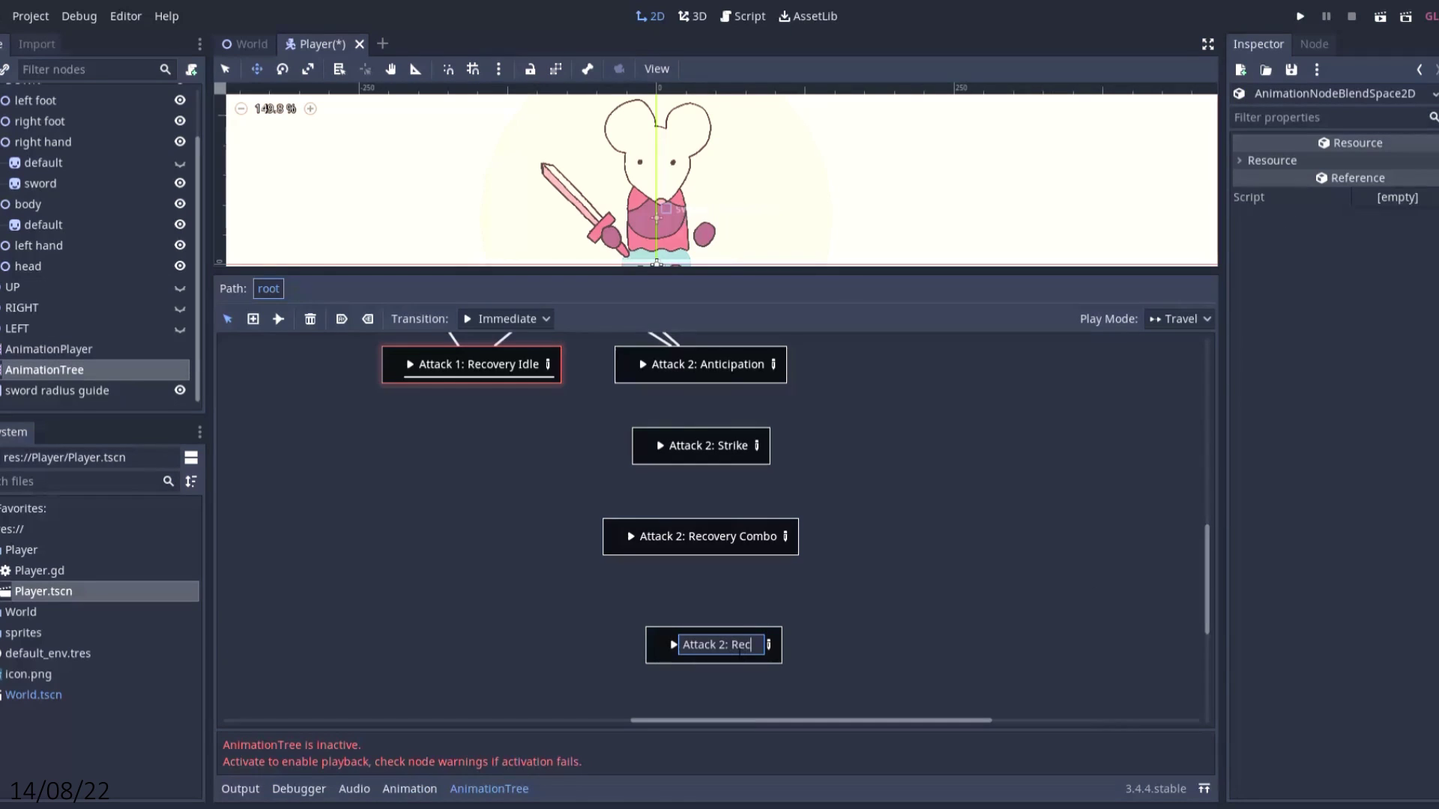
Name the last state 'Attack 2: Recovery Idle', reposition it, and link the Attack 2 states with transitions
type("Recovery Idle")
key("Return")
left_click_drag(730, 639, 713, 617)
mouse_move(834, 457)
middle_mouse_down()
mouse_move(852, 488)
mouse_move(855, 468)
middle_mouse_up()
left_click(284, 320)
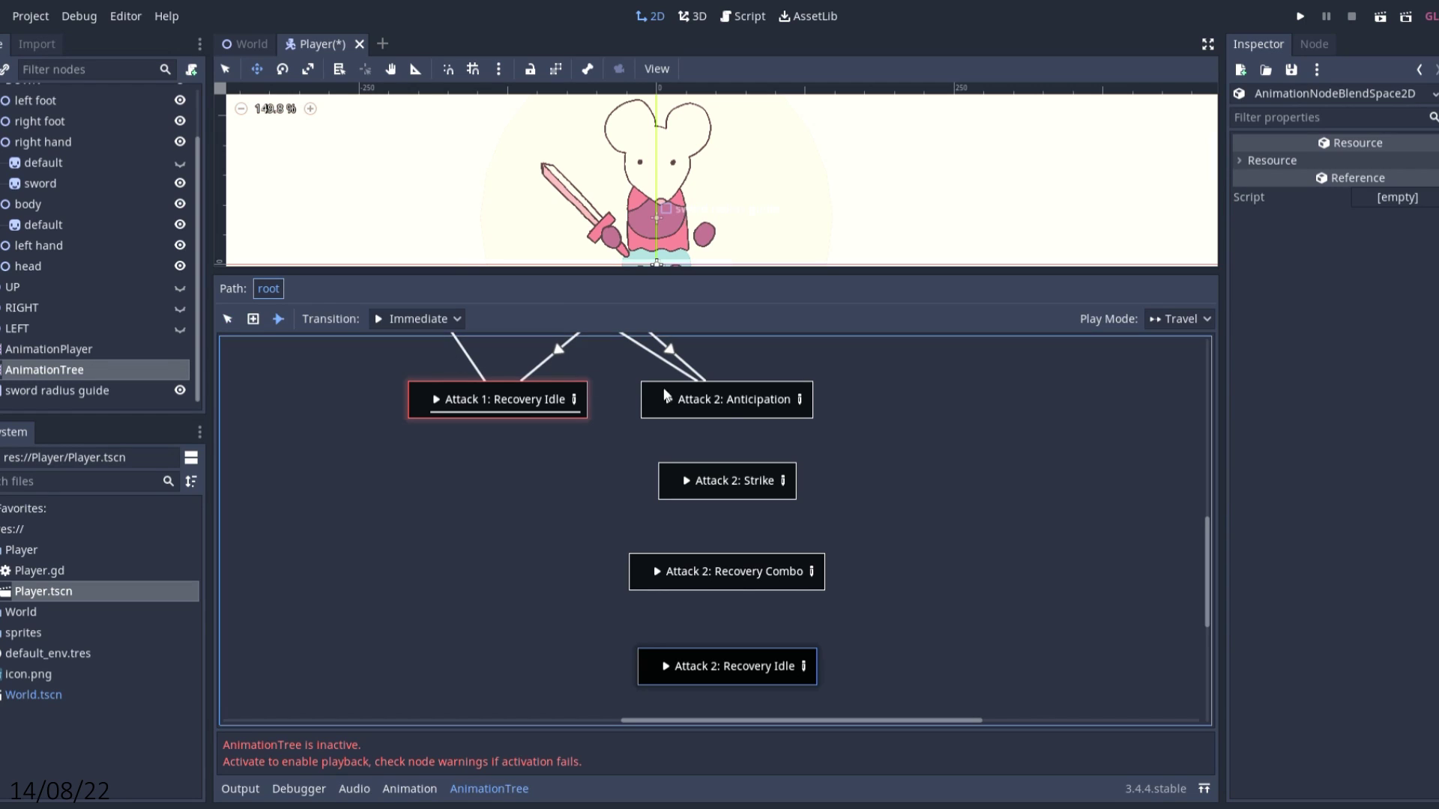
left_click_drag(733, 439, 628, 563)
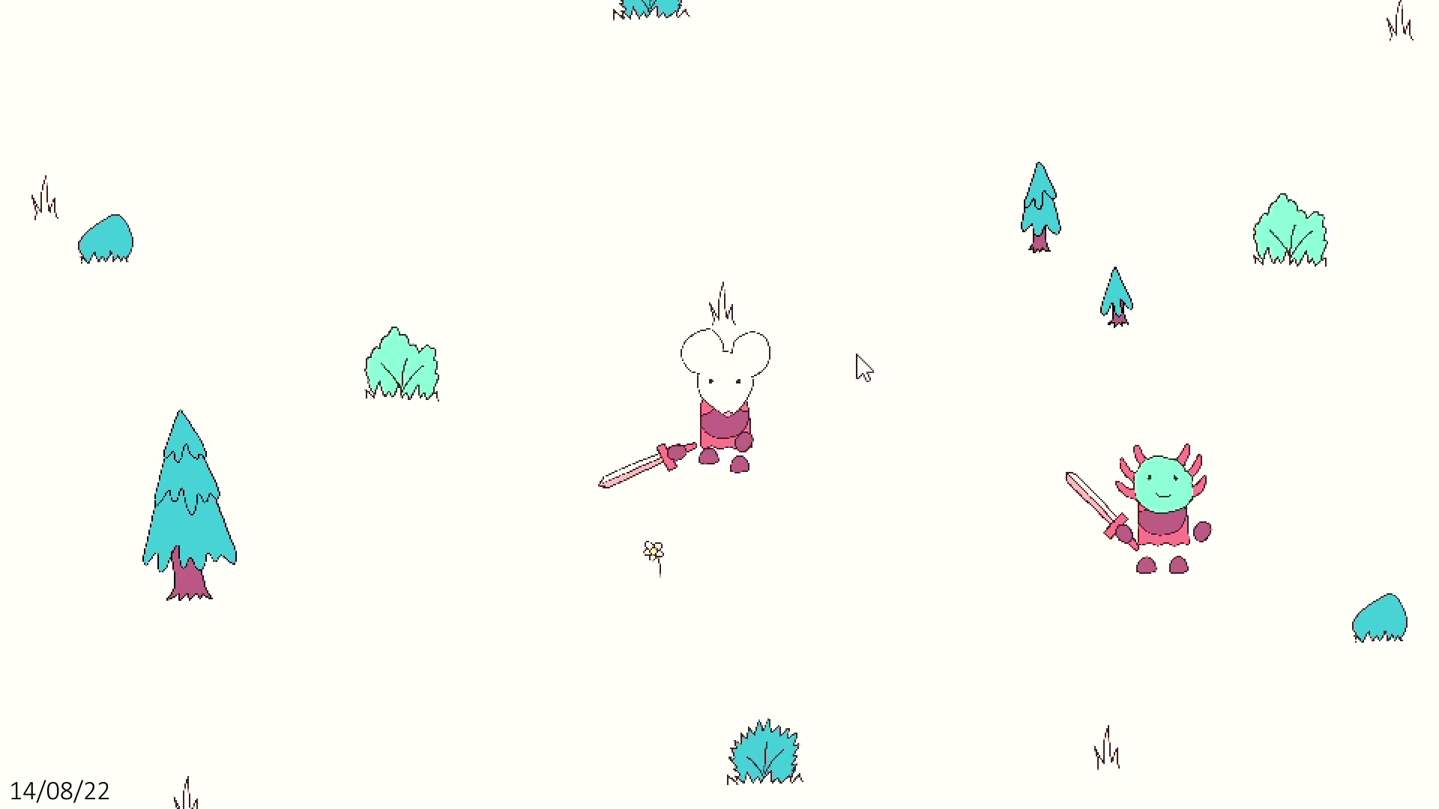
Run the game to test the attack combo
left_click(857, 366)
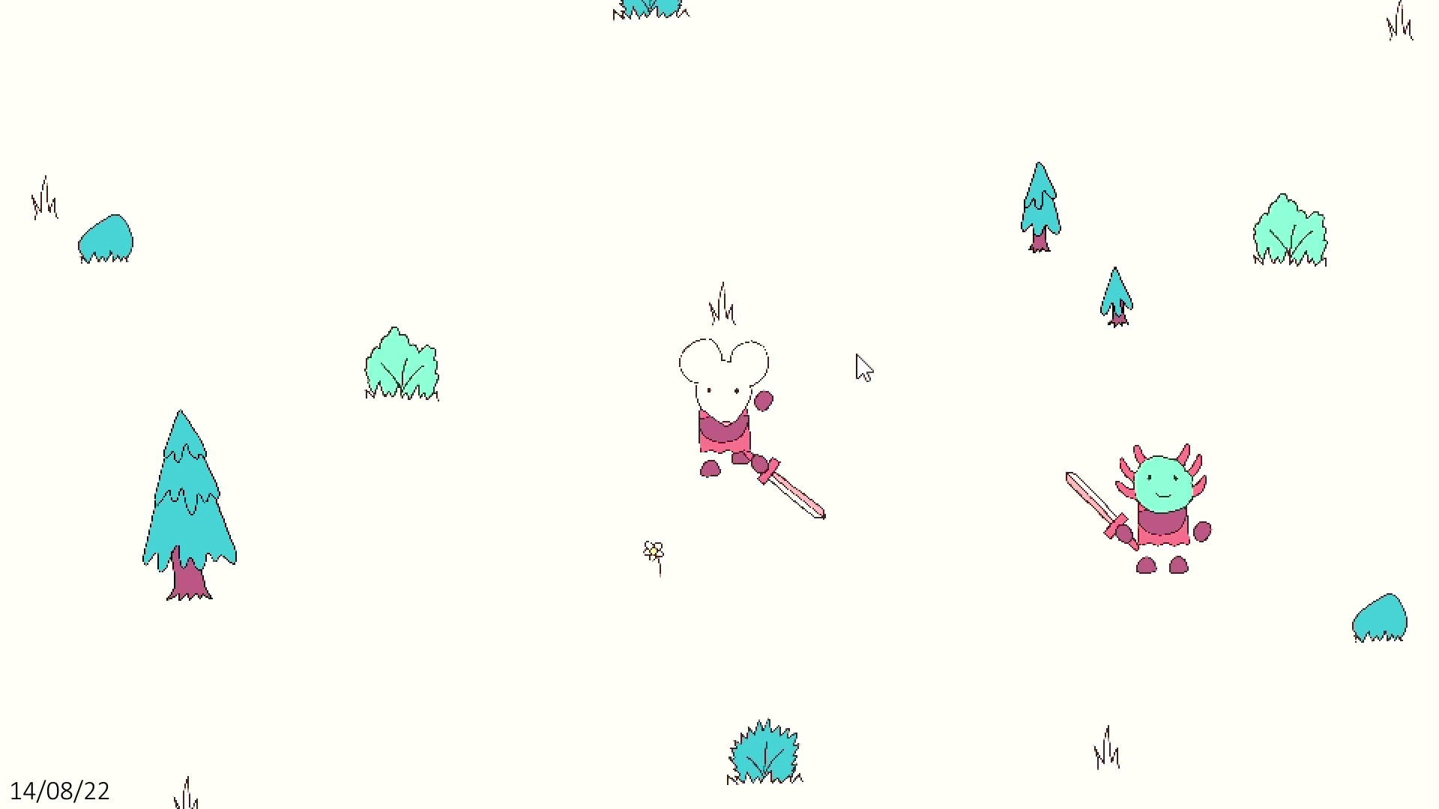